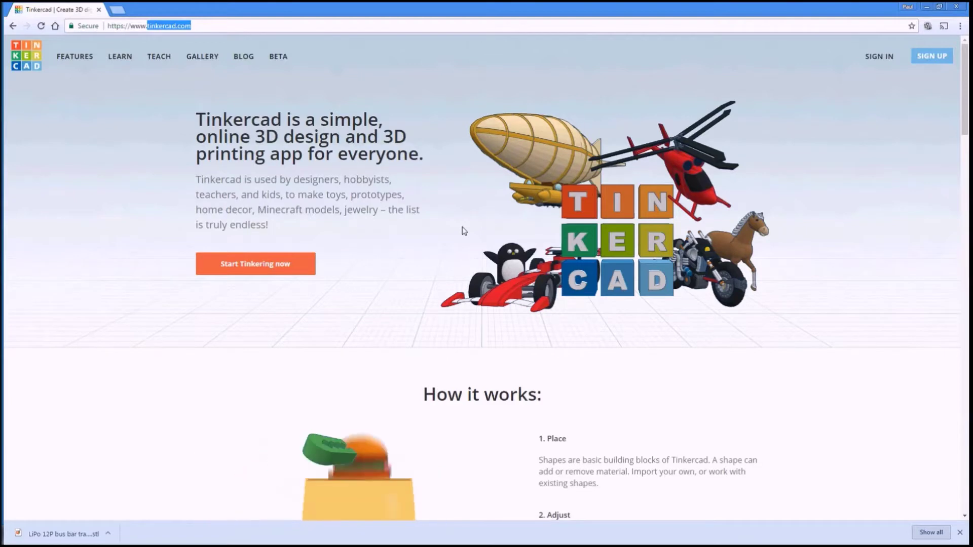
Sign in to the Tinkercad account with the saved e-mail and password.
click(874, 58)
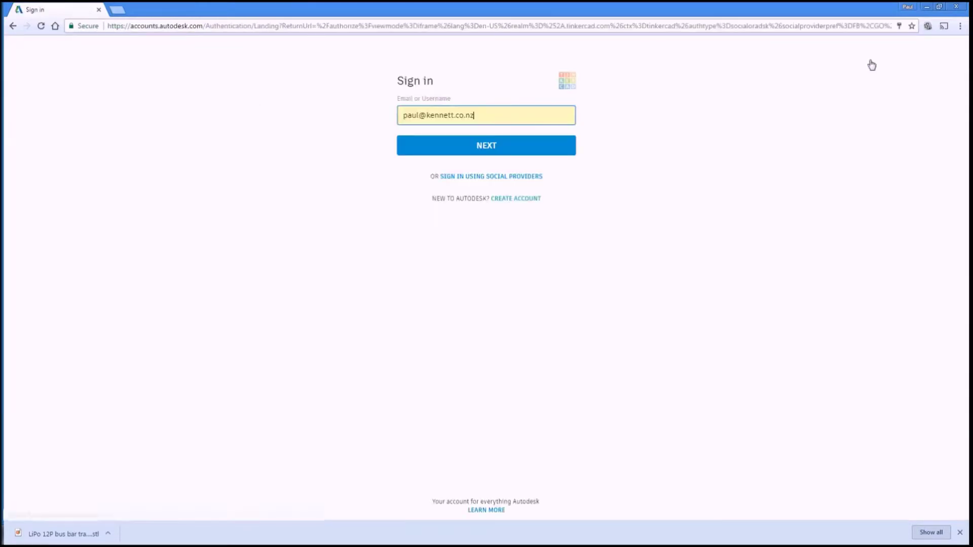
click(493, 148)
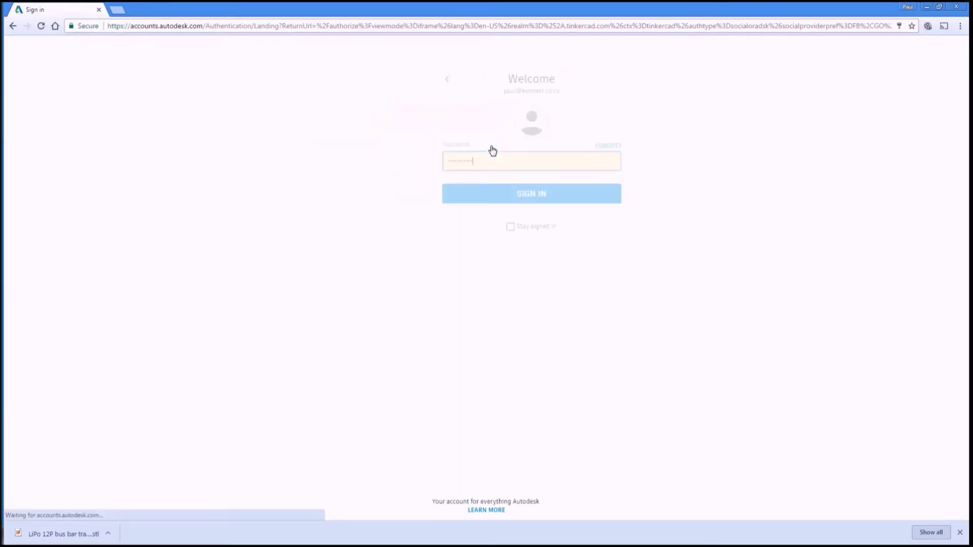
click(491, 202)
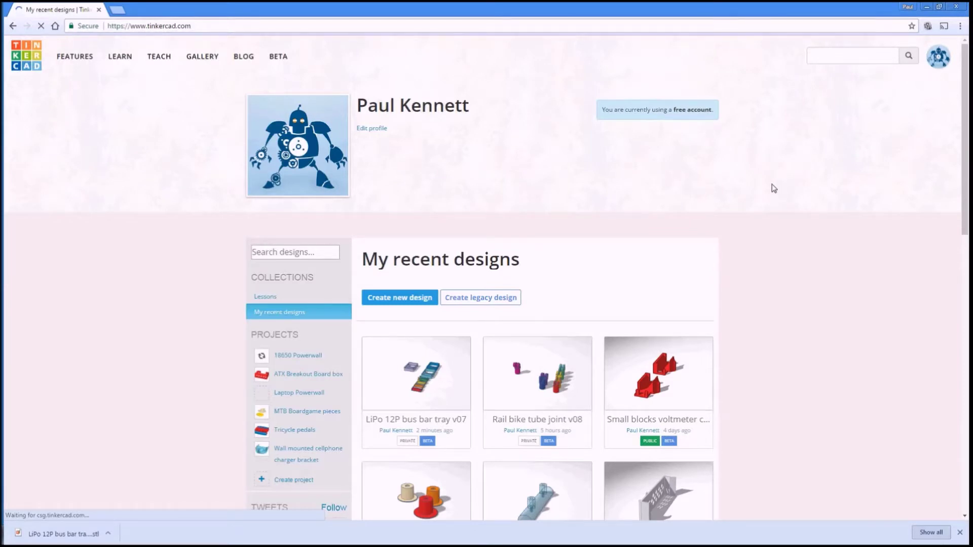
scroll(800, 202, down, 5)
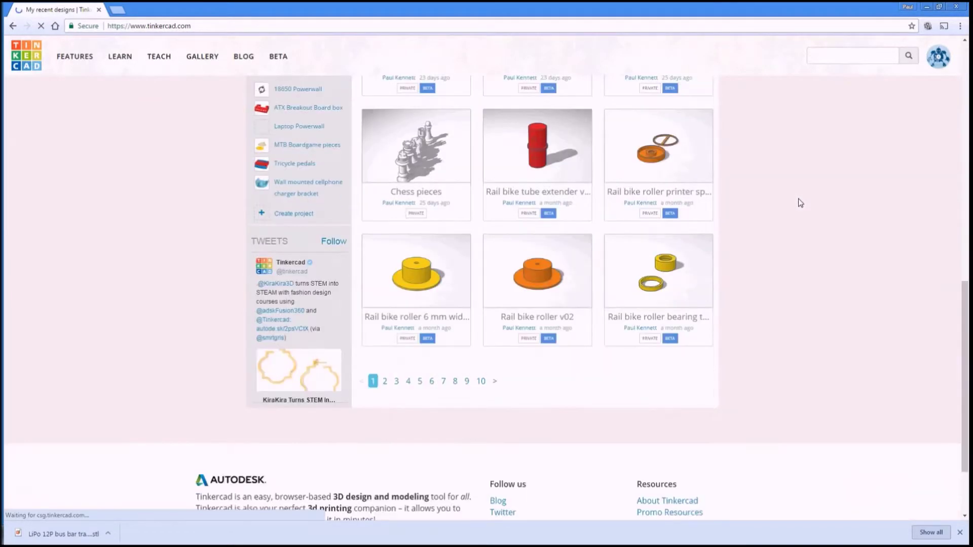
scroll(800, 203, up, 3)
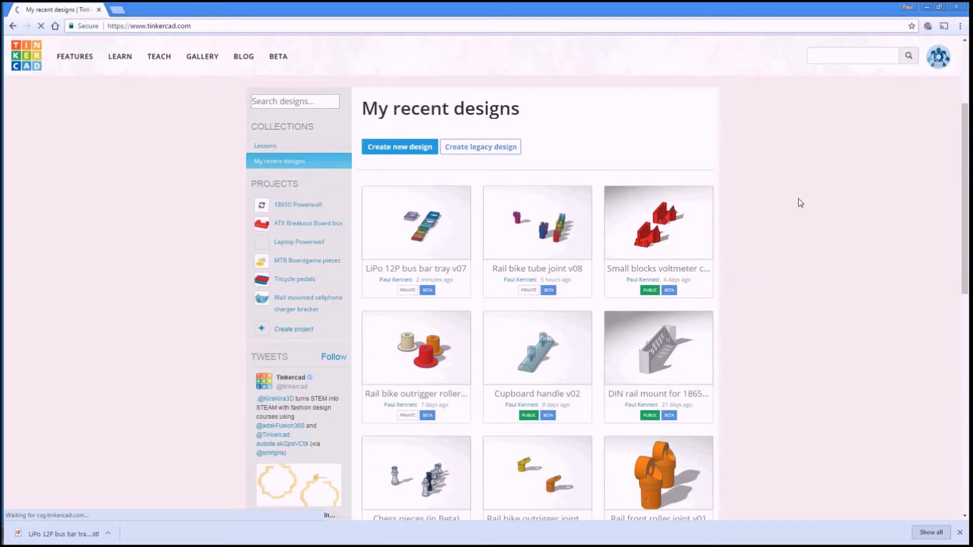
scroll(800, 203, down, 10)
scroll(763, 276, down, 2)
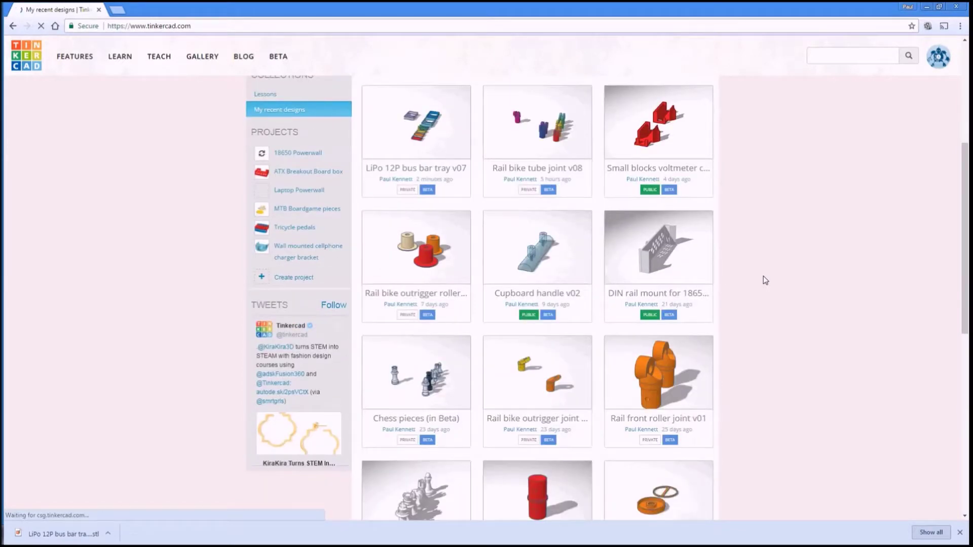
scroll(764, 276, up, 2)
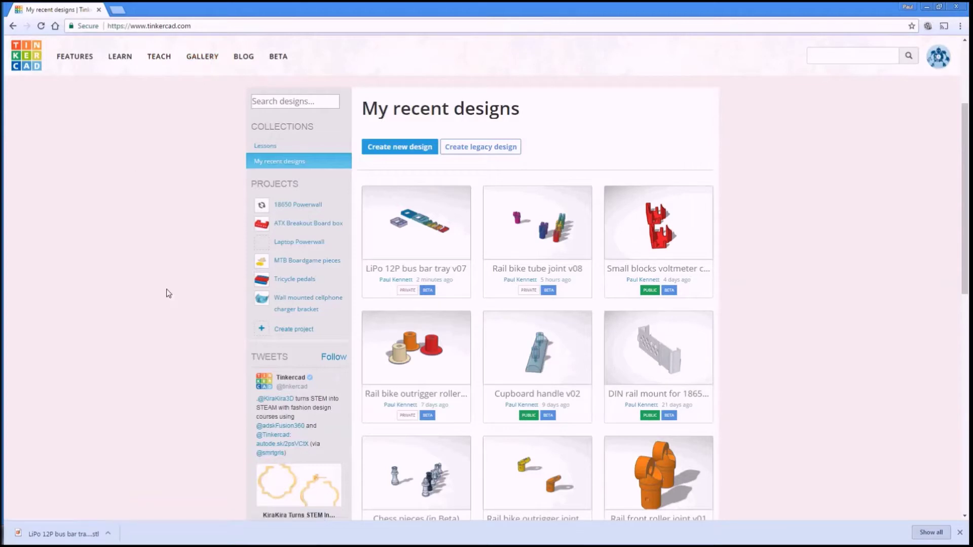
scroll(177, 312, down, 2)
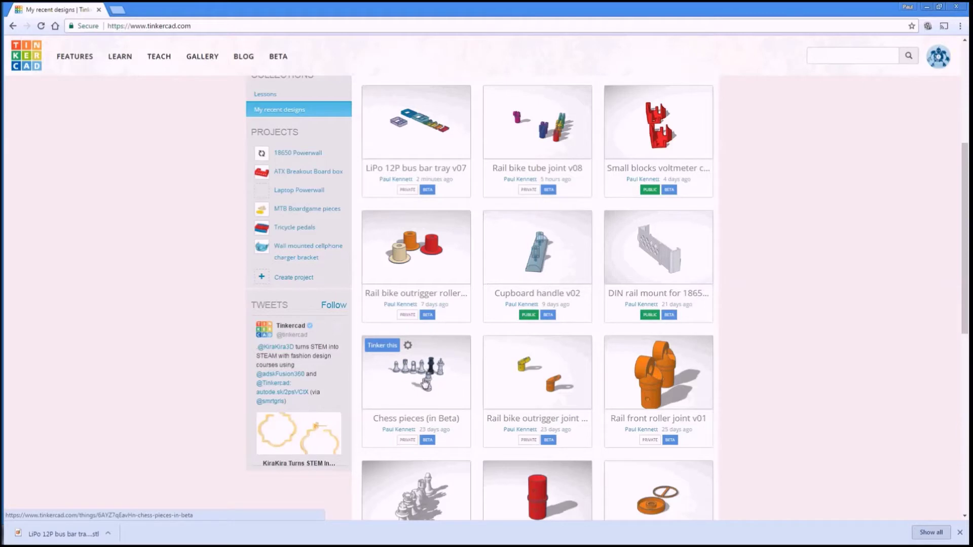
scroll(766, 266, up, 2)
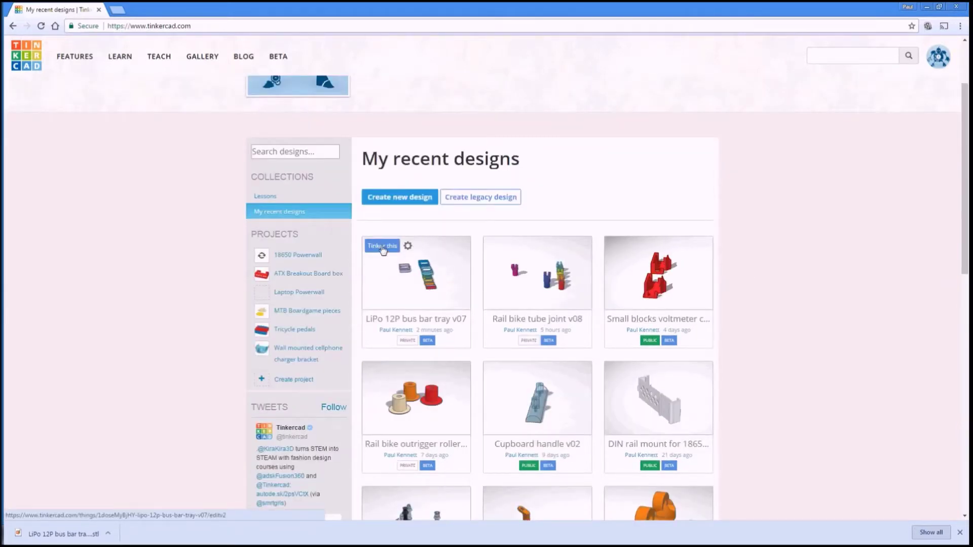
click(383, 247)
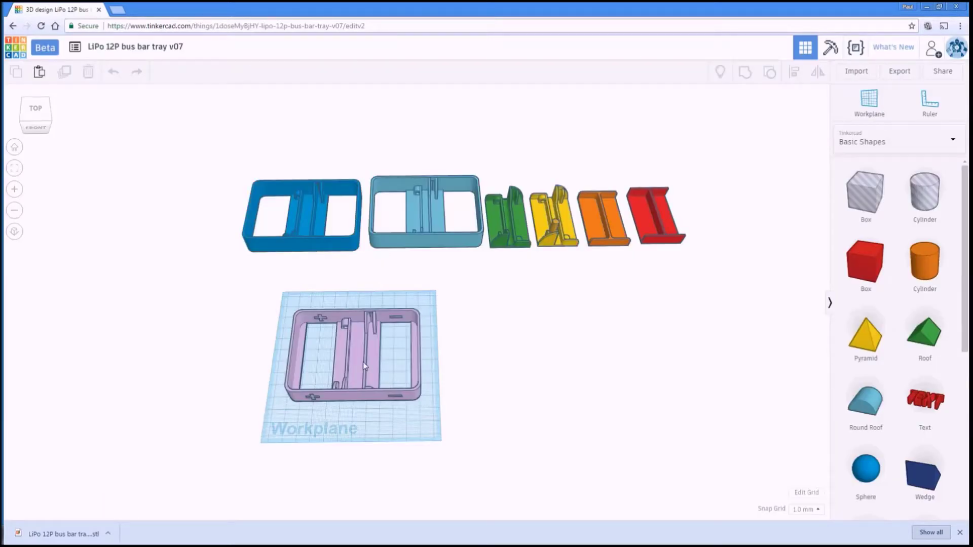
Move the lilac tray off the workplane to the left and drop a new red box onto it.
drag(363, 362, 161, 358)
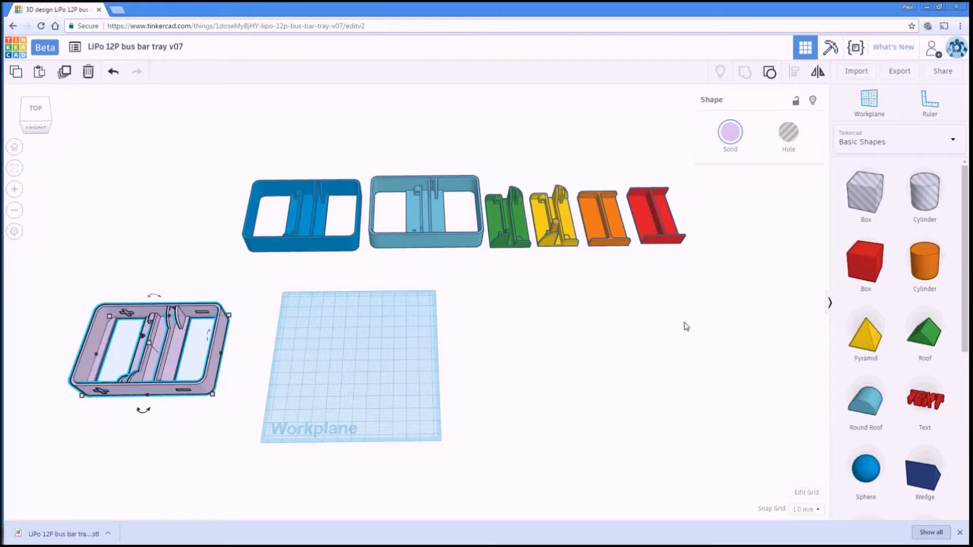
drag(862, 264, 351, 351)
Resize the red box to 30 by 60 mm and flatten it into a 1 mm slab.
scroll(324, 361, up, 3)
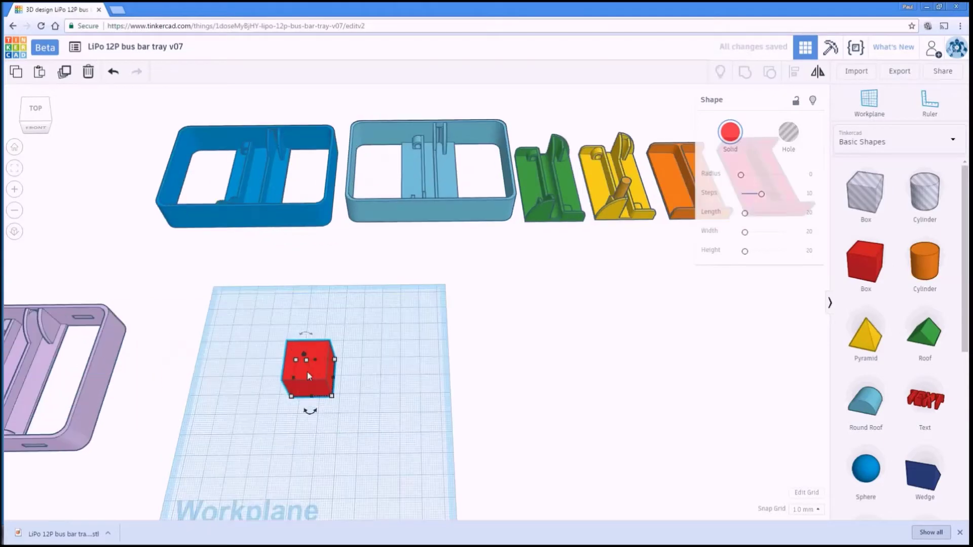
click(16, 169)
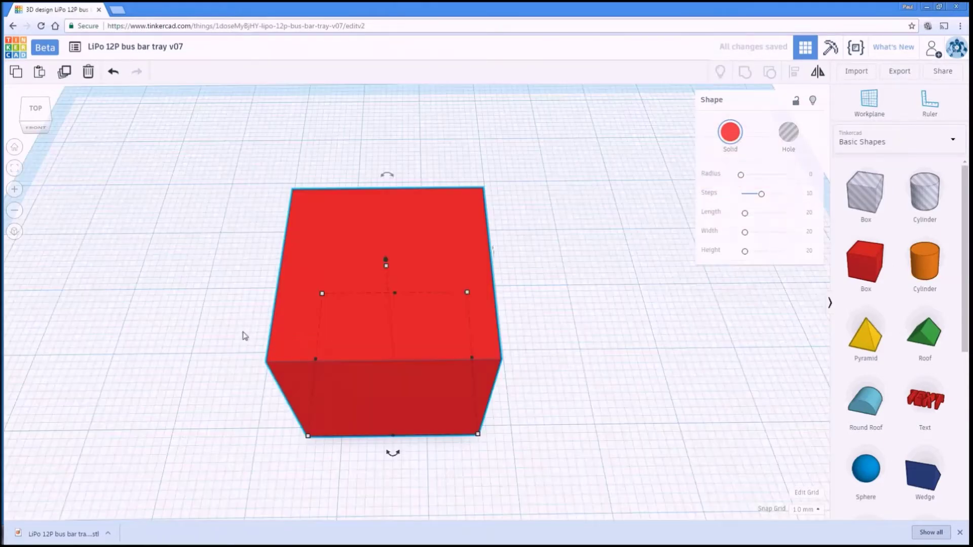
scroll(456, 344, down, 4)
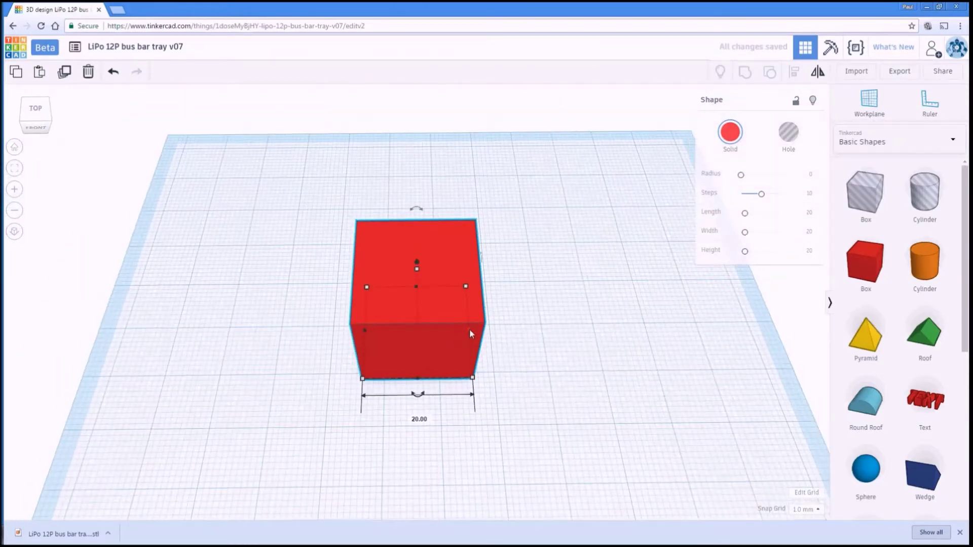
drag(471, 330, 523, 330)
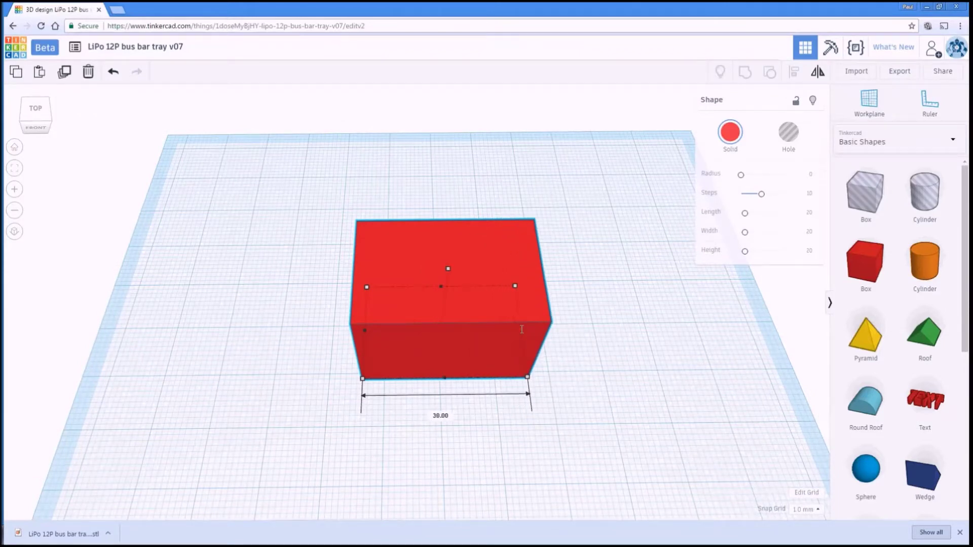
scroll(444, 373, down, 2)
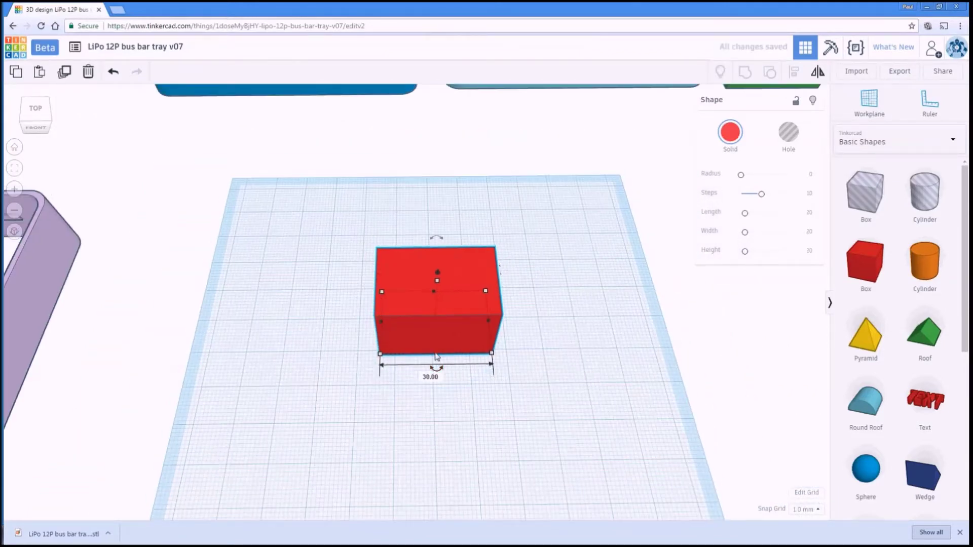
drag(436, 366, 446, 512)
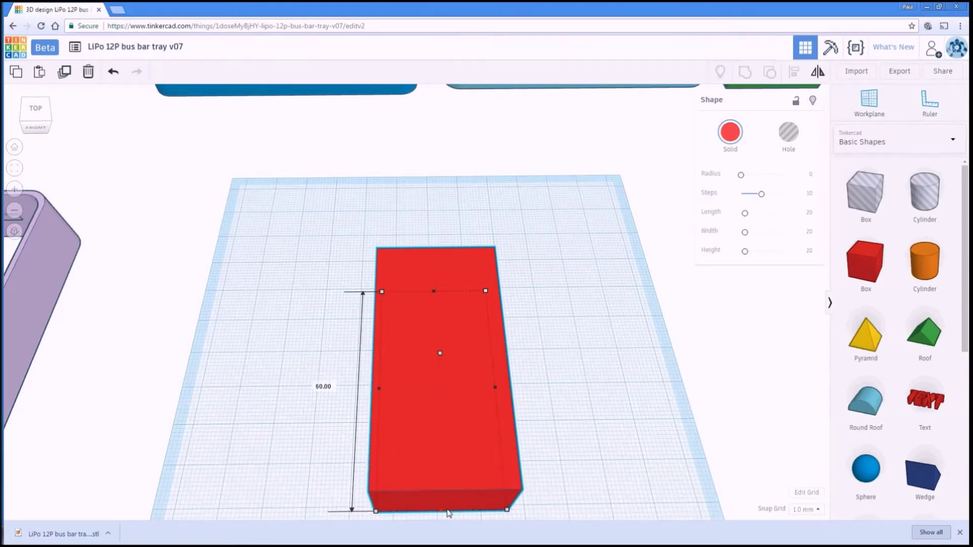
right_drag(494, 349, 504, 289)
drag(439, 301, 440, 373)
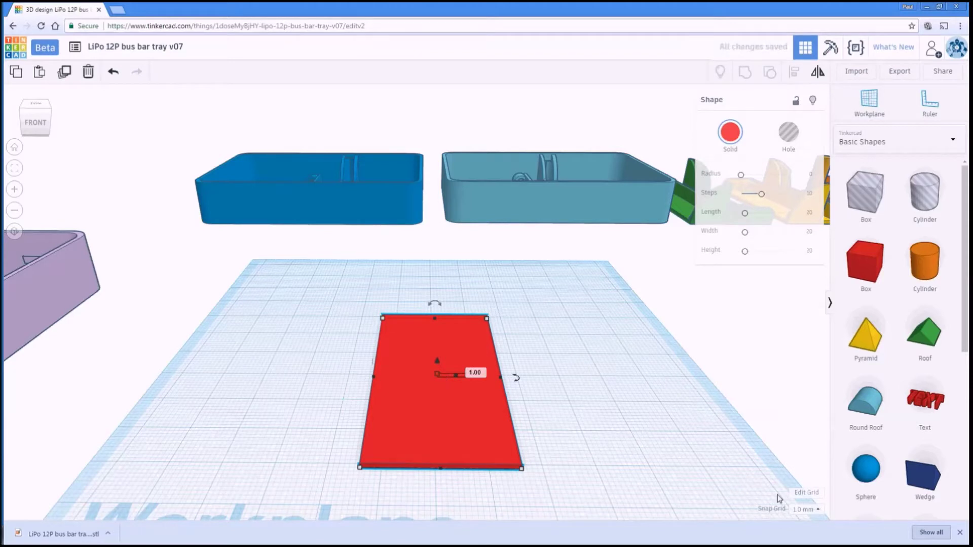
scroll(543, 374, down, 2)
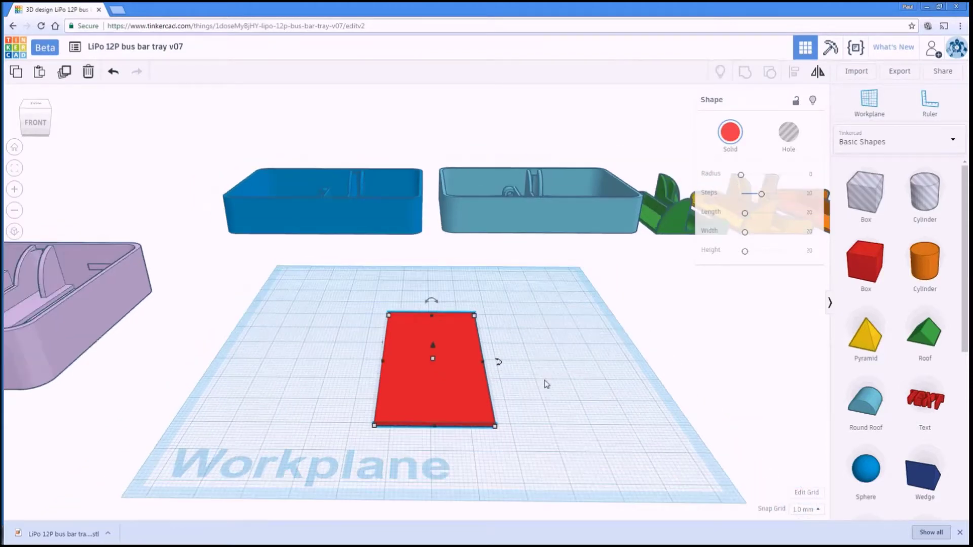
key(Up)
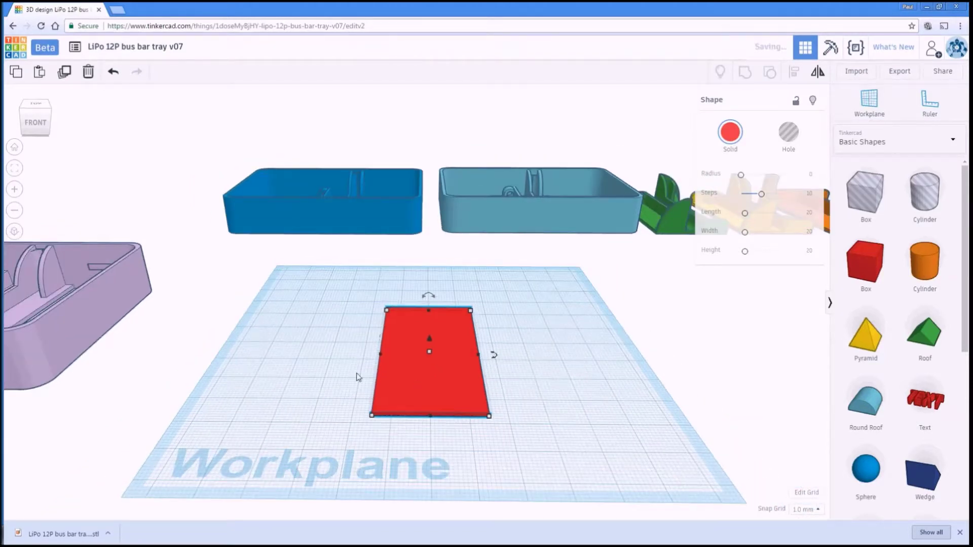
Duplicate the red slab, stand the copy upright as a wall, and move it over the slab.
key(ctrl+d)
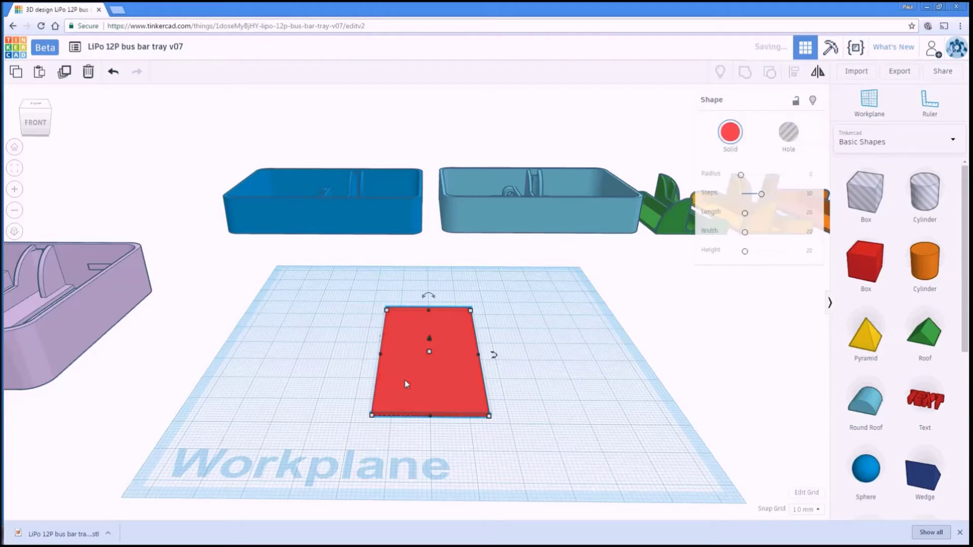
key(shift+Left)
key(shift+Left)
key(shift+Left)
key(shift+Left)
key(shift+Left)
key(shift+Left)
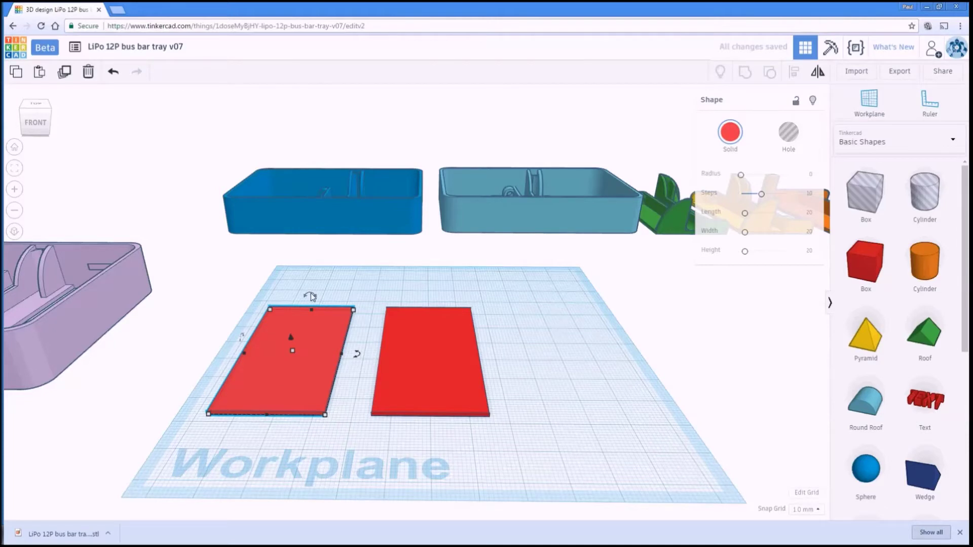
drag(309, 293, 255, 328)
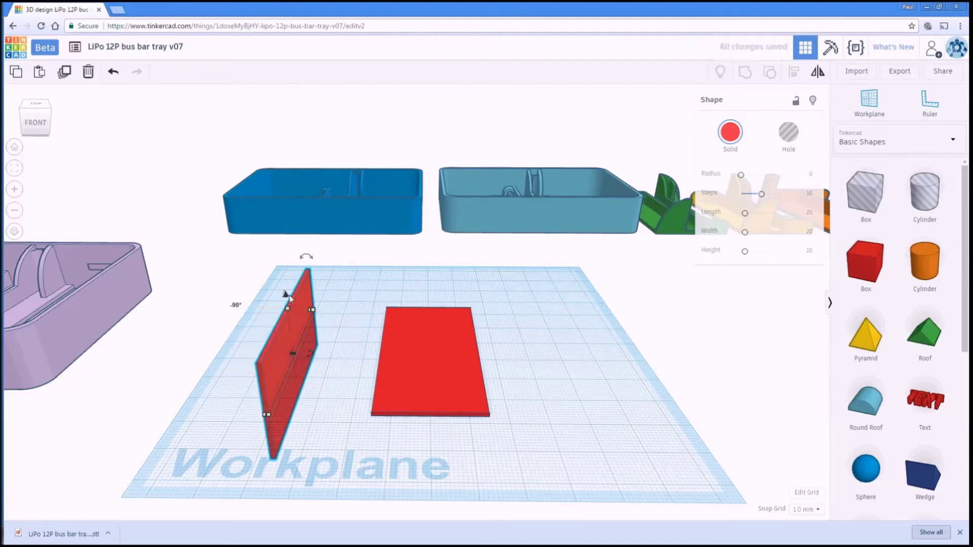
drag(285, 297, 282, 207)
key(Right)
key(Right)
key(Right)
key(Right)
key(Right)
key(Right)
key(Right)
key(Right)
key(Right)
key(Right)
key(Right)
key(Right)
key(Right)
key(Right)
key(Right)
key(Right)
key(Right)
key(Right)
key(Right)
key(Right)
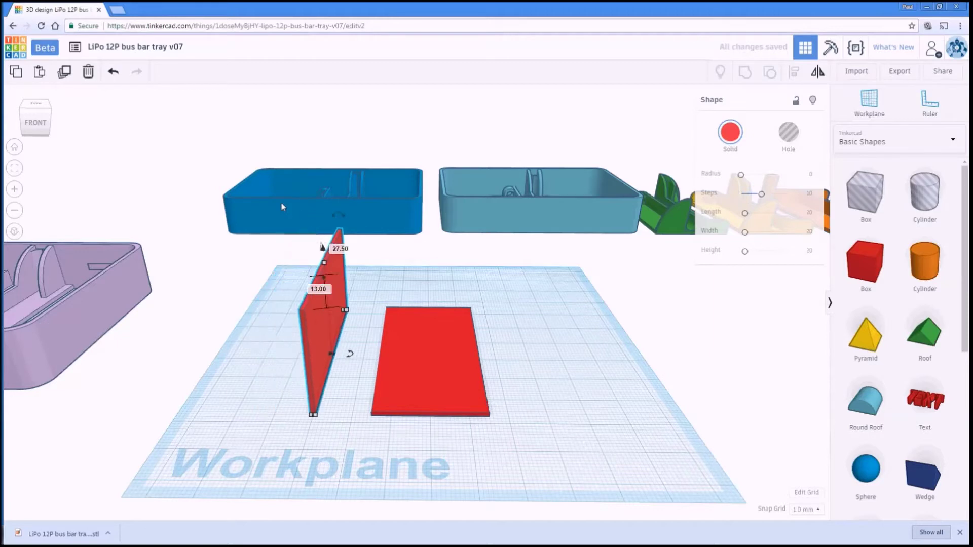
key(Right)
key(Right)
key(Right)
key(Right)
key(Right)
key(Right)
key(Right)
key(Right)
key(Right)
key(Right)
key(Right)
key(Right)
key(Right)
key(Right)
key(Right)
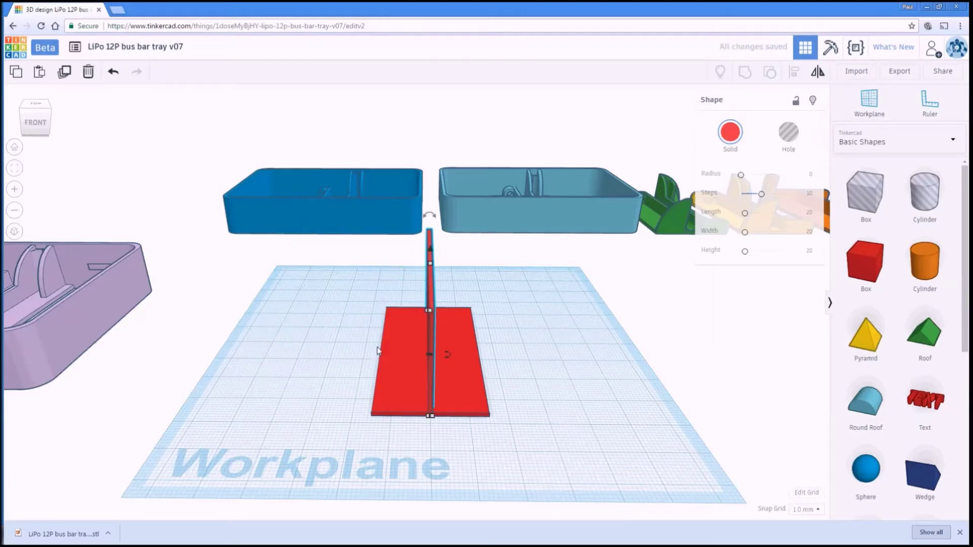
Align the wall to the centre of the base plate.
shift+click(411, 391)
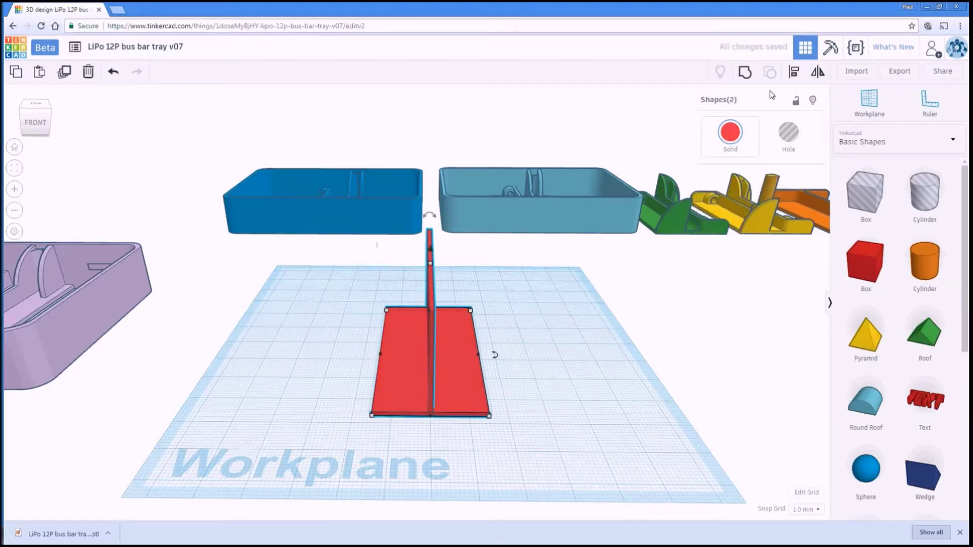
click(794, 71)
click(430, 427)
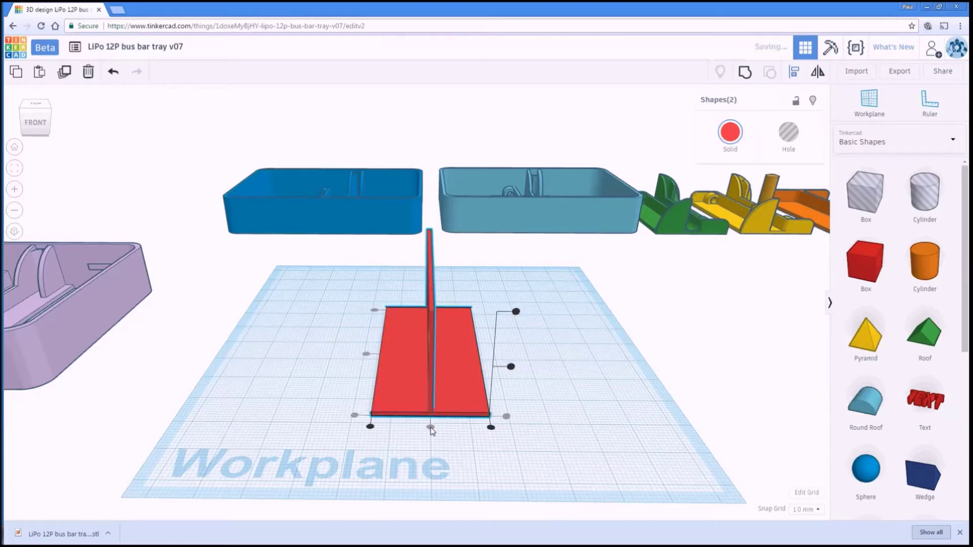
click(413, 371)
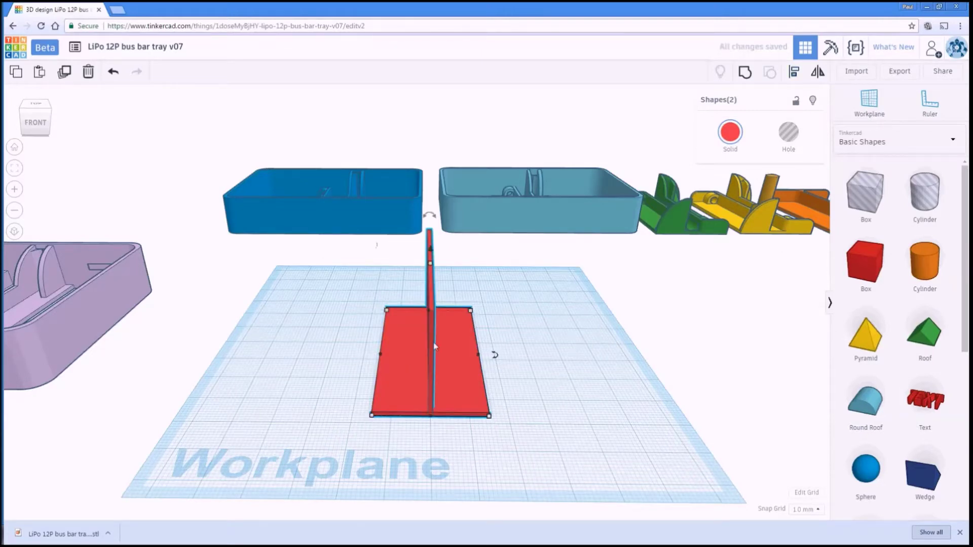
Lower the centre wall's height to 10.00.
right_drag(329, 385, 467, 257)
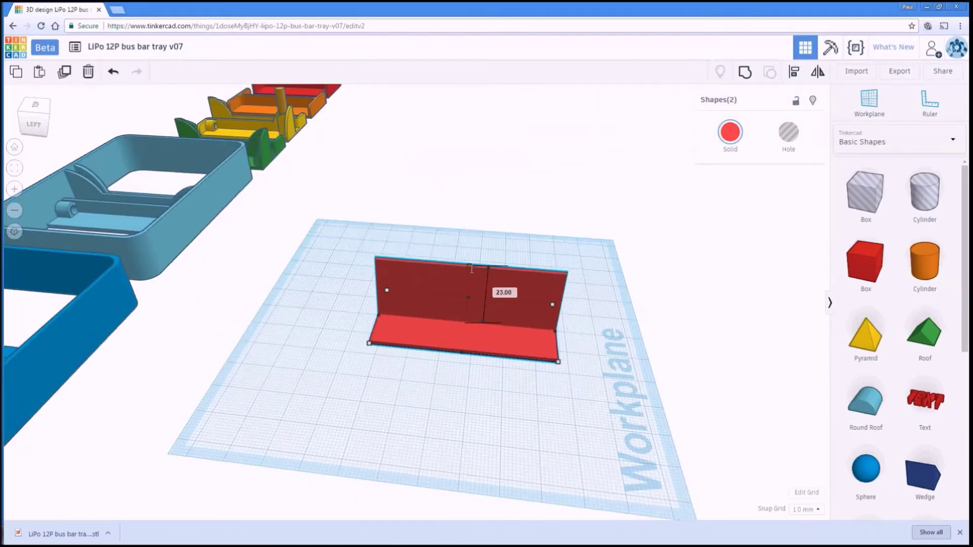
drag(472, 269, 475, 301)
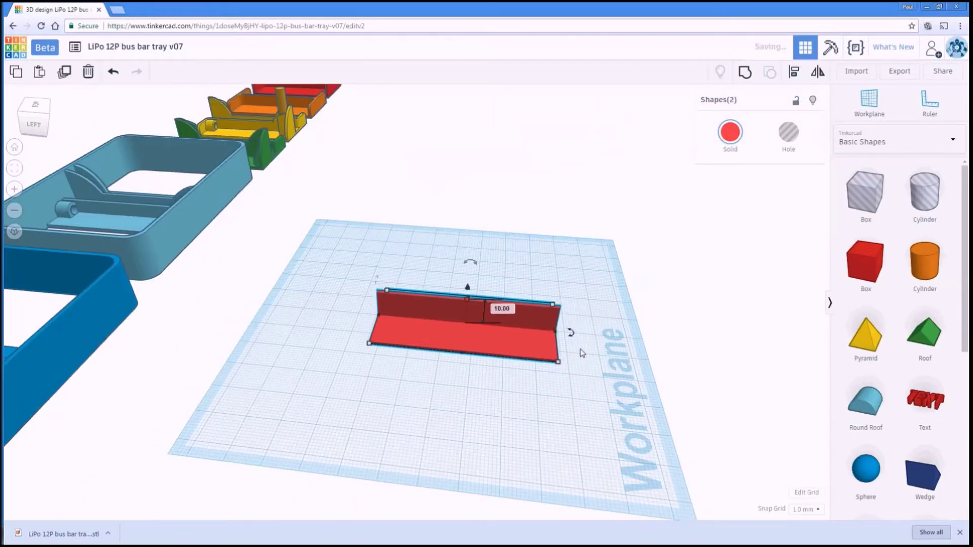
right_drag(569, 330, 358, 369)
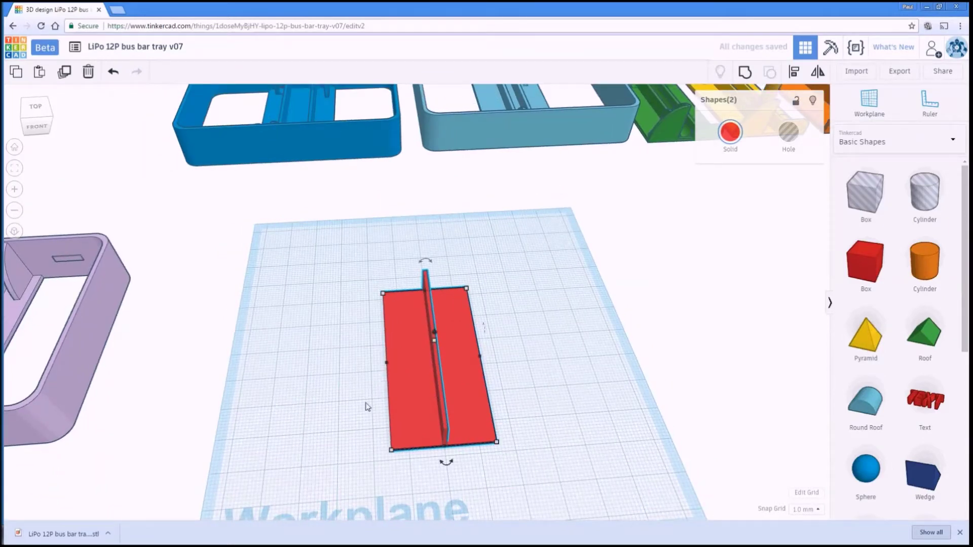
click(423, 477)
right_drag(423, 477, 443, 433)
Place a 90°-rotated copy of the wall left of the plate, then group the plate and divider.
click(442, 430)
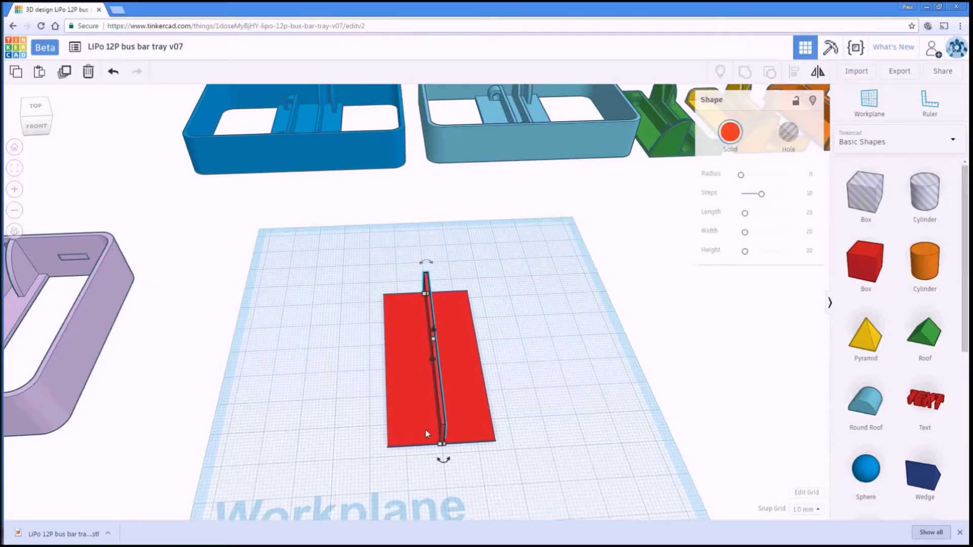
key(ctrl+d)
drag(427, 434, 308, 399)
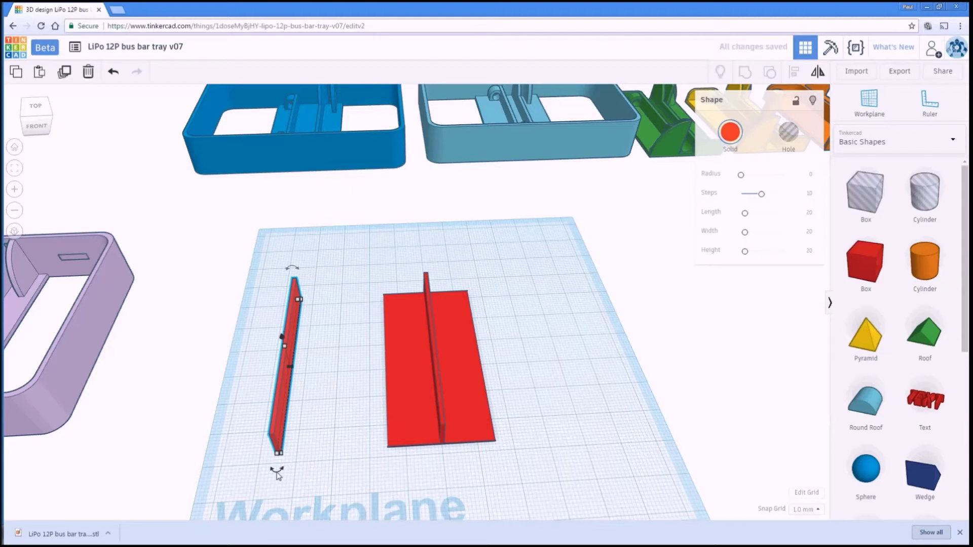
drag(277, 471, 191, 399)
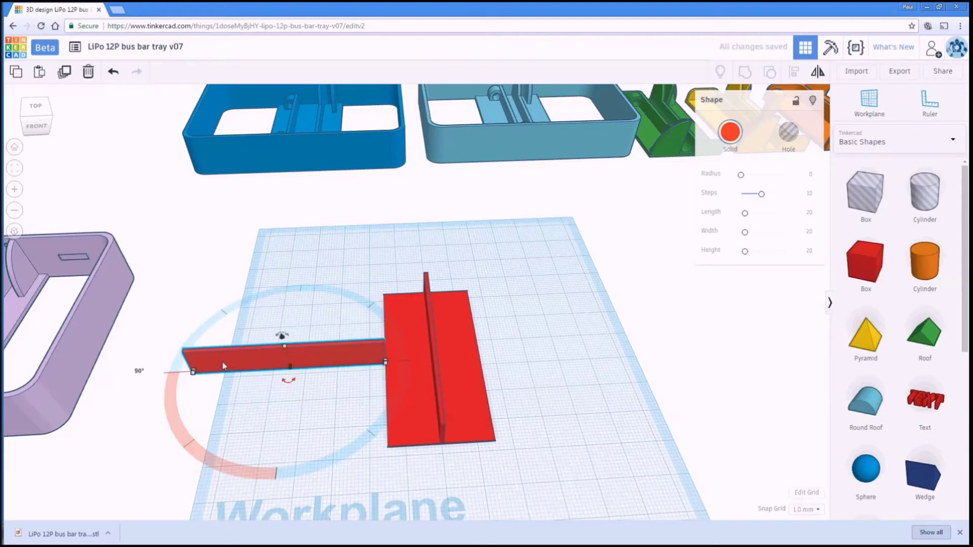
drag(229, 365, 187, 327)
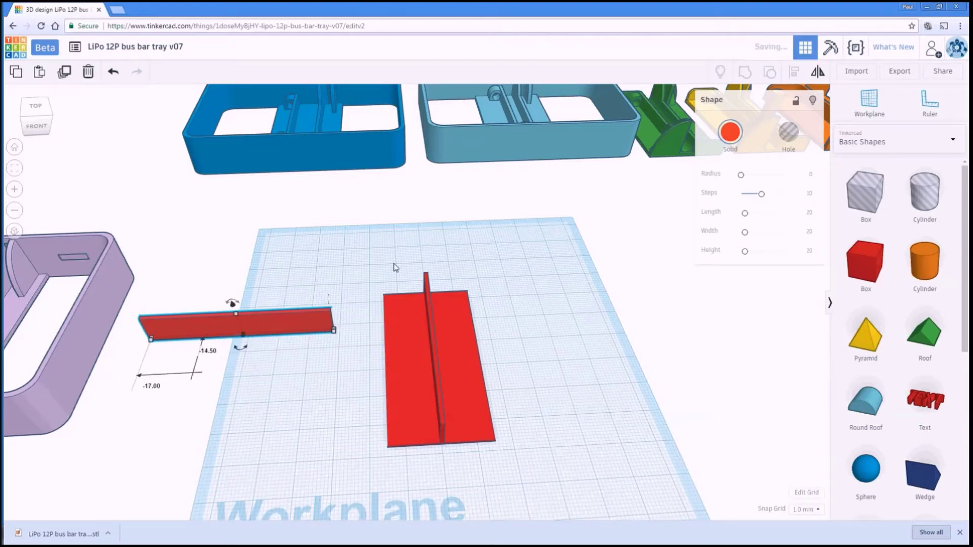
drag(356, 274, 549, 465)
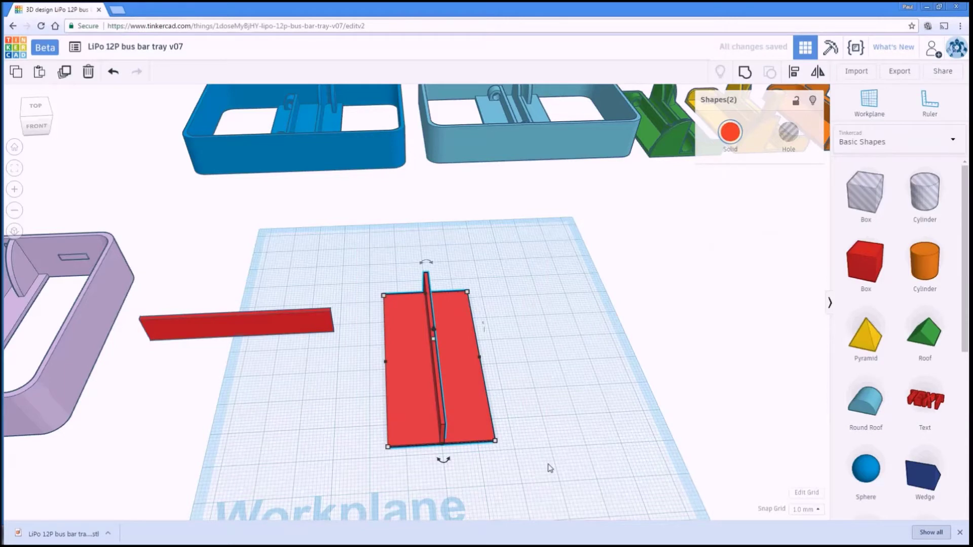
key(ctrl+g)
Colour the grouped plate light tan and move the red bar to its bottom edge.
click(736, 134)
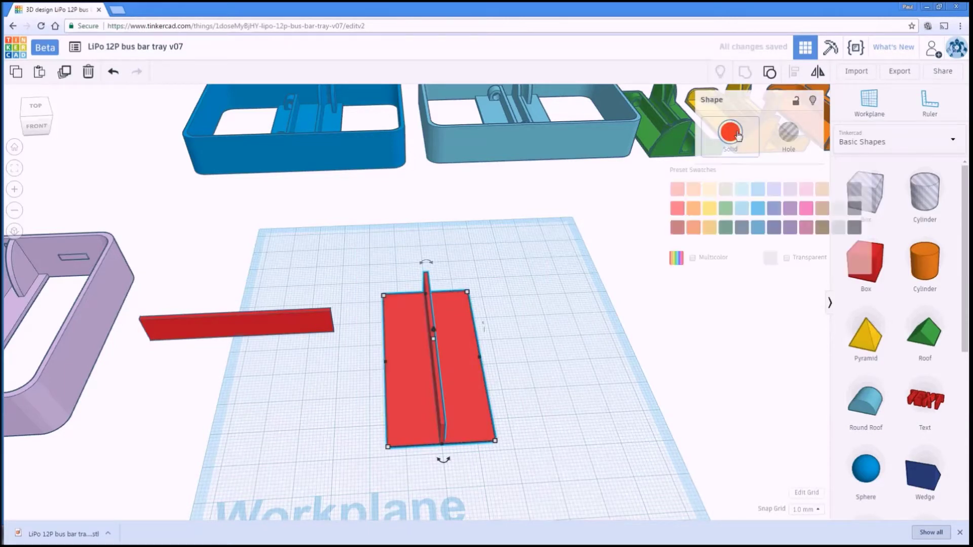
click(822, 190)
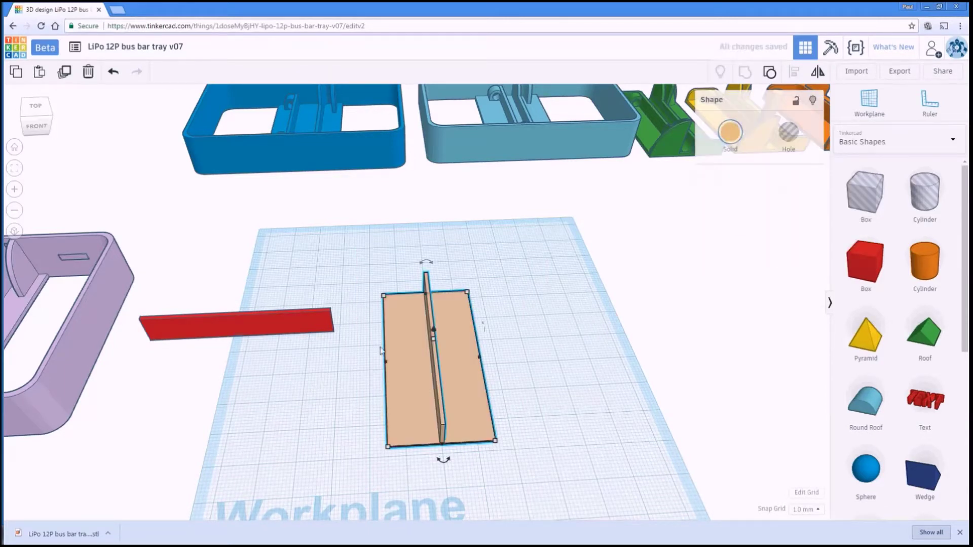
drag(301, 313, 464, 427)
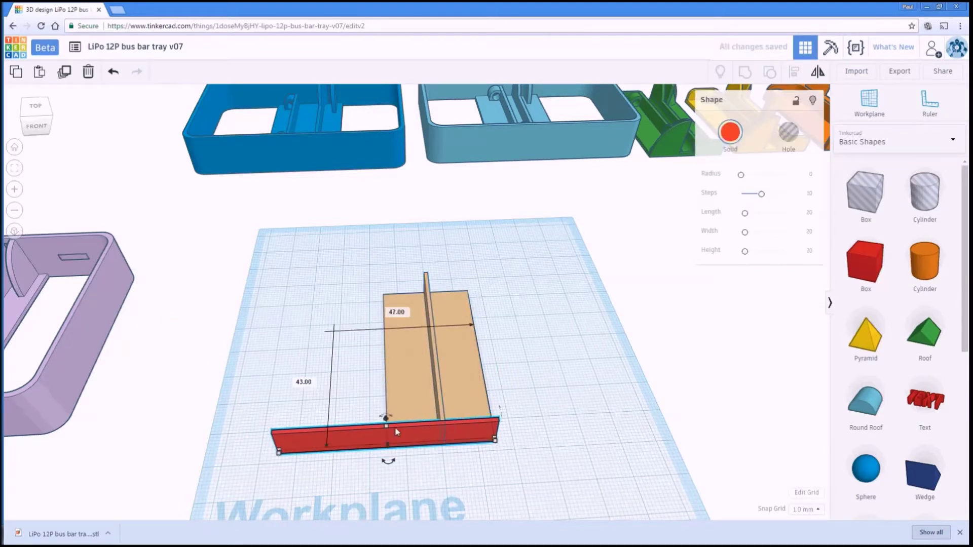
Shorten the red bar from 60.00 to 30.00 so it closes one end of the tray.
scroll(380, 445, up, 8)
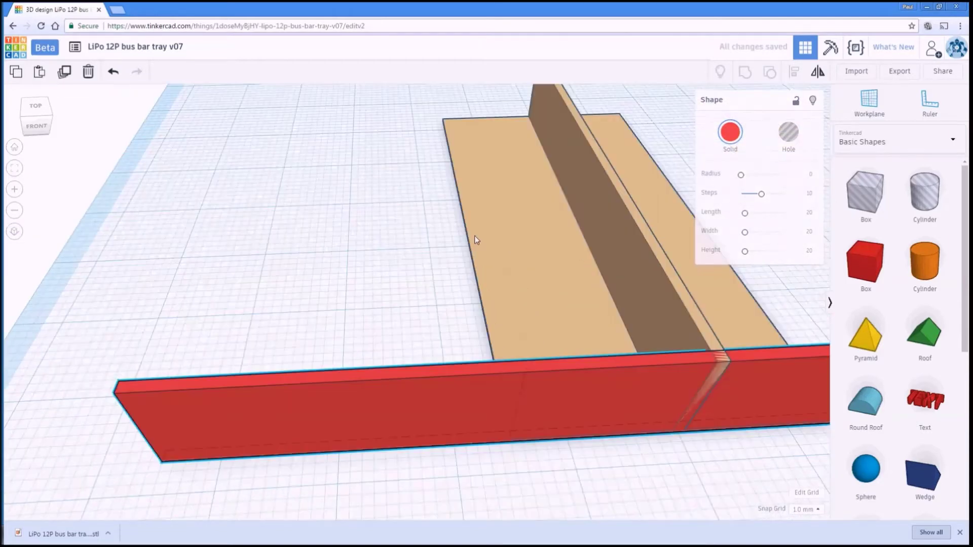
right_drag(476, 240, 398, 313)
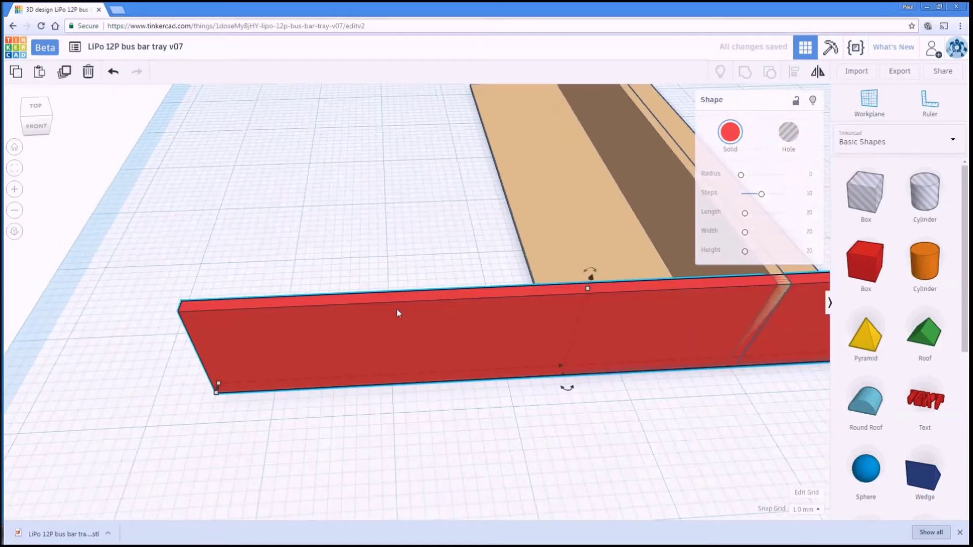
drag(219, 391, 572, 396)
key(f)
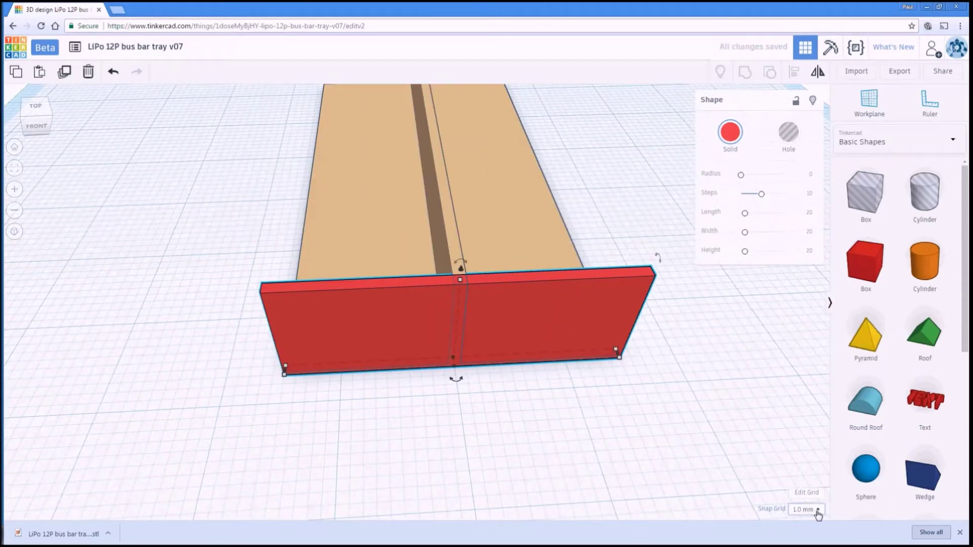
right_drag(191, 330, 441, 395)
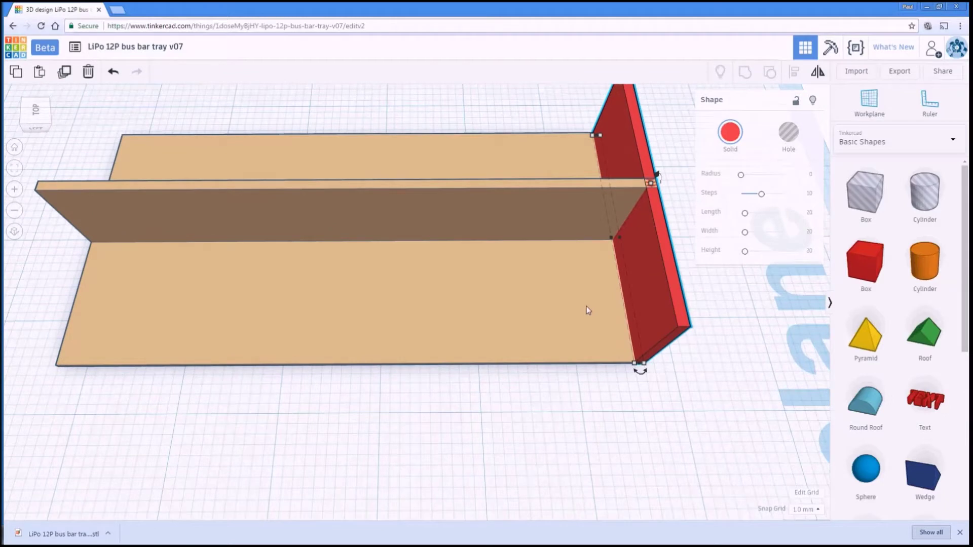
Duplicate the red end wall and align the copy at the tray's opposite end.
key(ctrl+d)
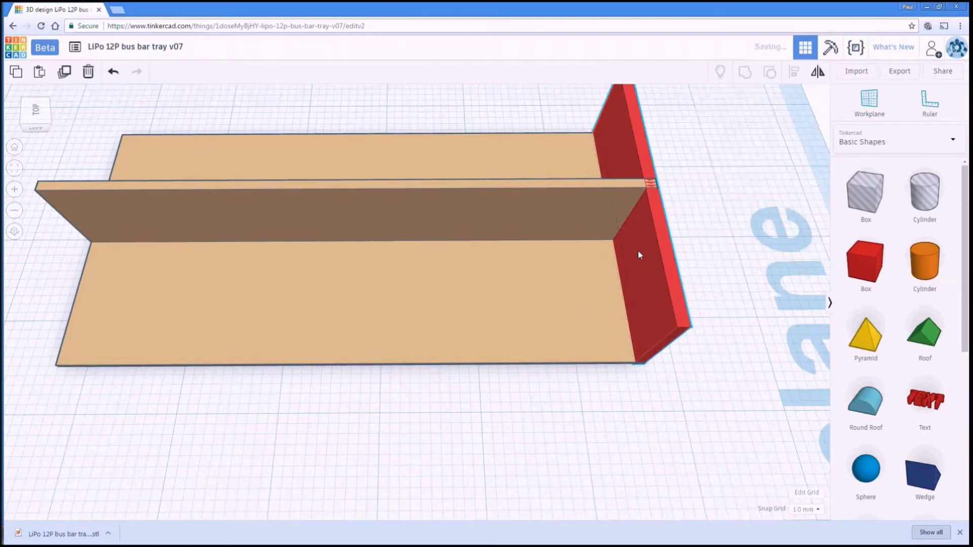
key(Left)
key(Left)
key(Left)
key(Left)
key(Left)
key(Left)
key(Left)
key(Left)
key(Left)
key(Left)
key(Left)
key(Left)
key(Left)
key(Left)
key(Left)
key(Left)
key(Left)
key(Left)
key(Left)
key(Left)
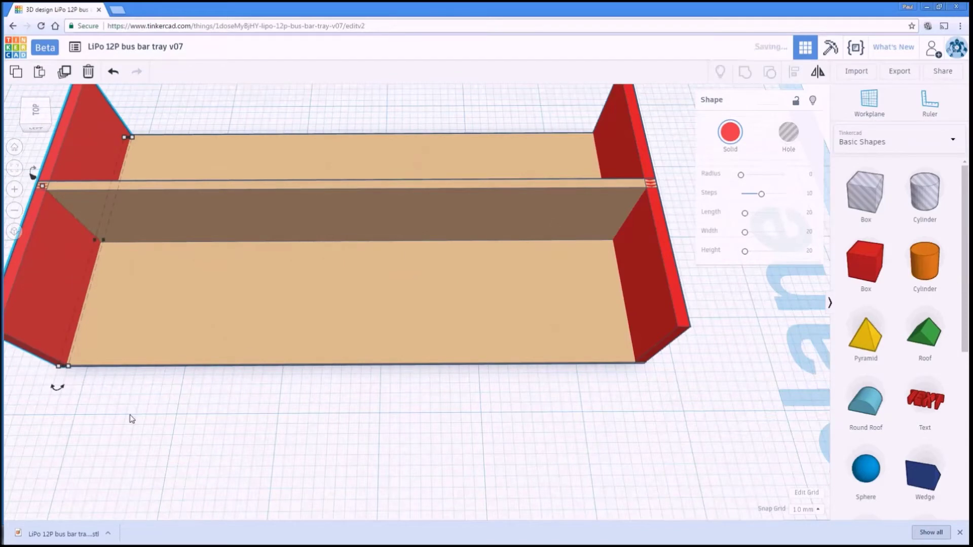
scroll(130, 418, up, 3)
middle_drag(131, 417, 530, 380)
middle_drag(268, 380, 334, 373)
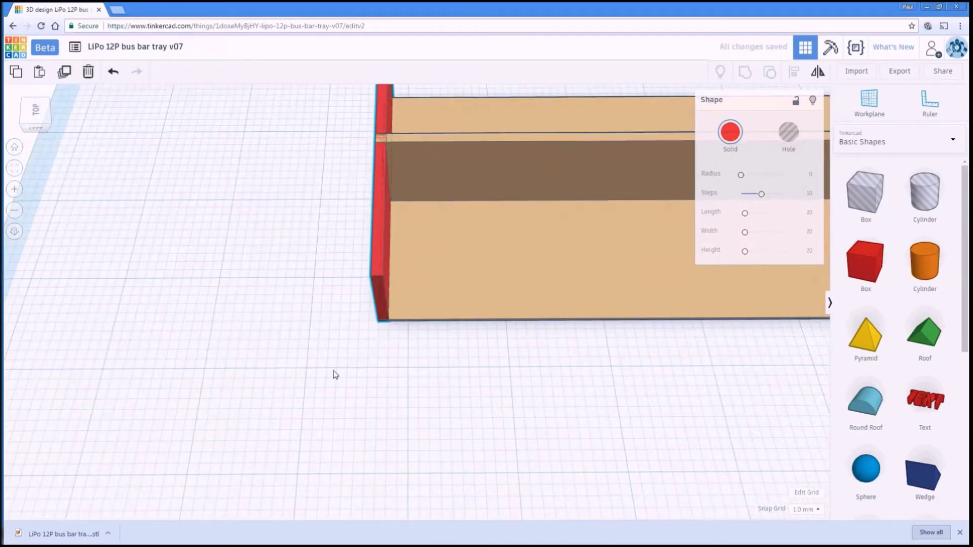
shift+click(425, 279)
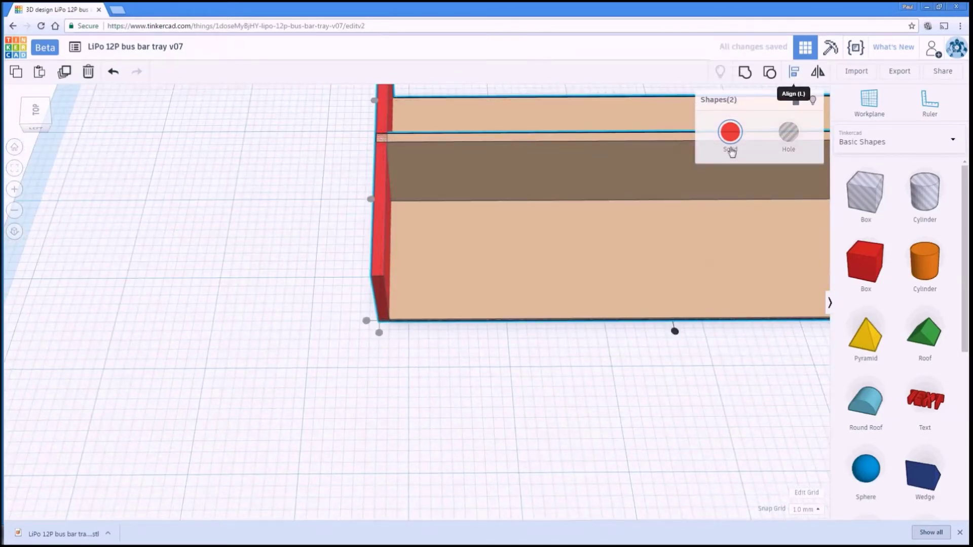
click(403, 270)
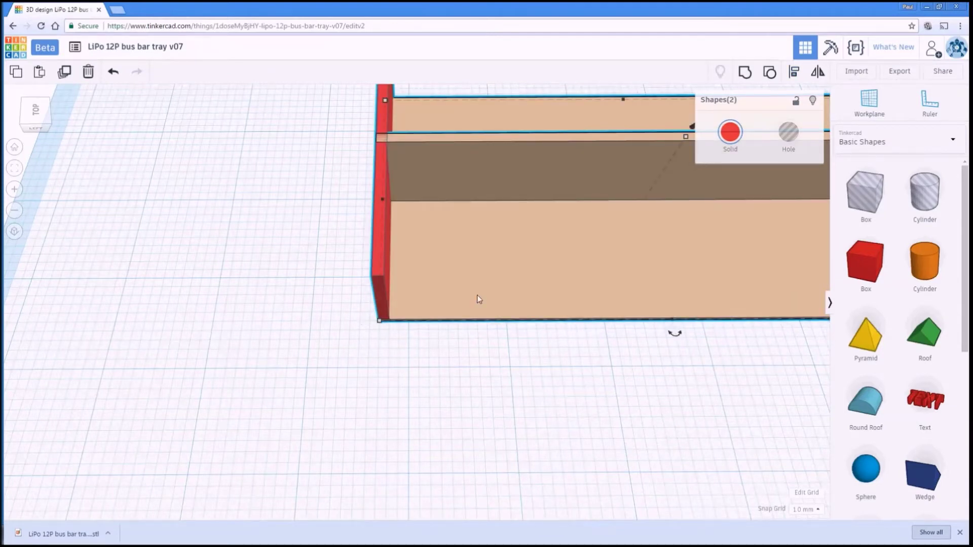
Group the tray, divider and both end walls into one red shape.
shift+click(377, 283)
right_drag(375, 281, 390, 319)
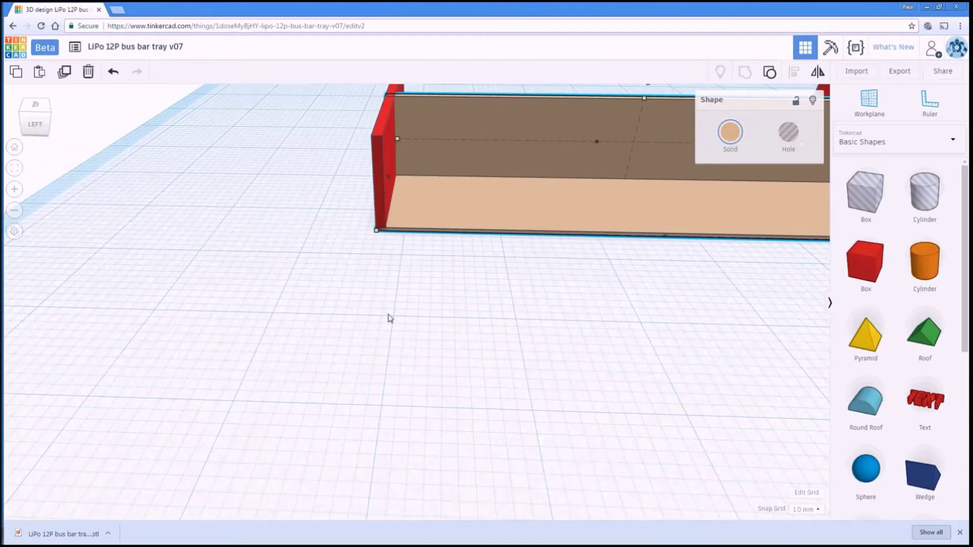
scroll(418, 300, down, 6)
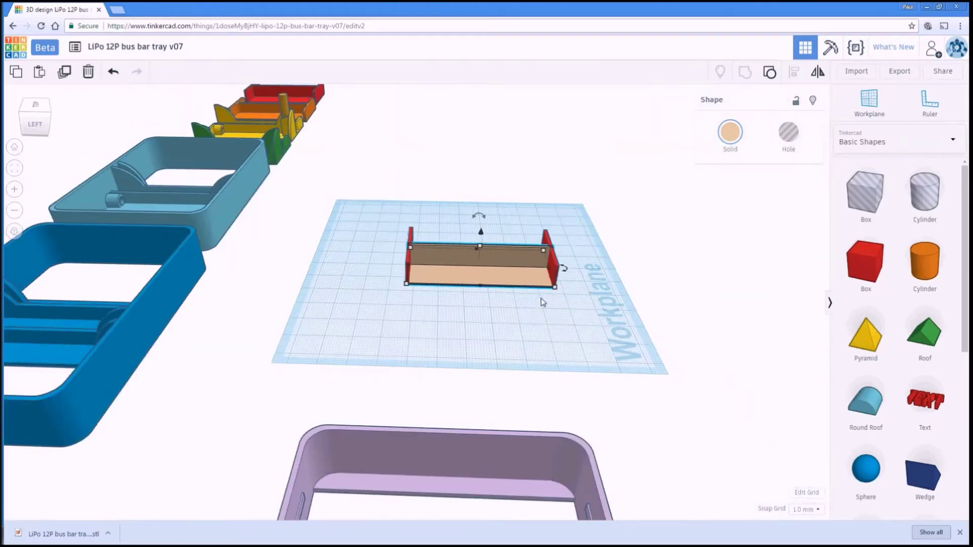
right_drag(543, 302, 322, 332)
drag(322, 244, 546, 378)
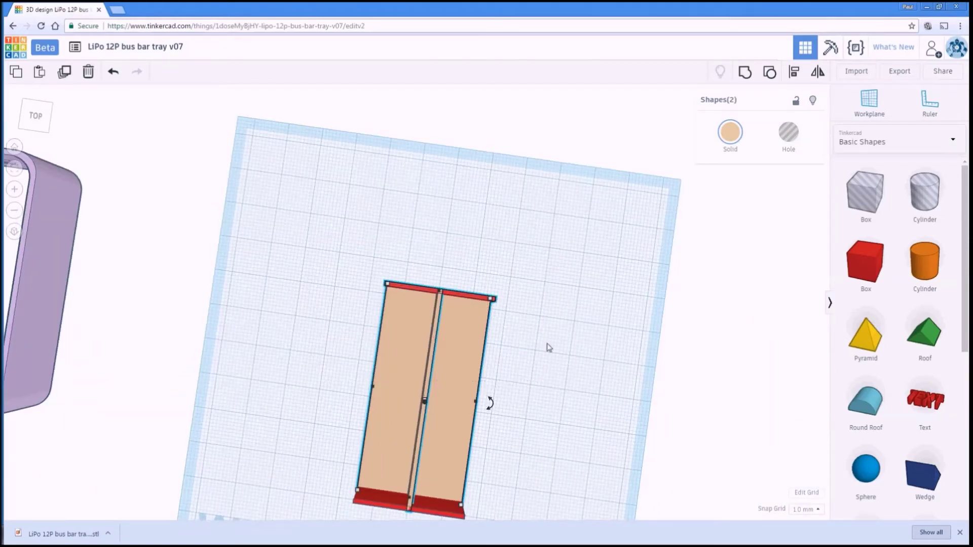
click(770, 71)
right_drag(587, 361, 552, 491)
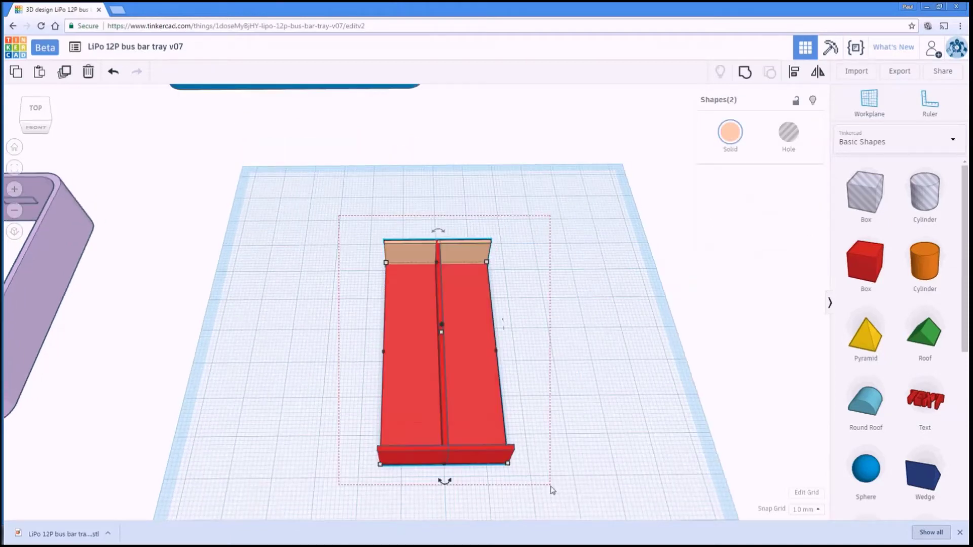
key(ctrl+g)
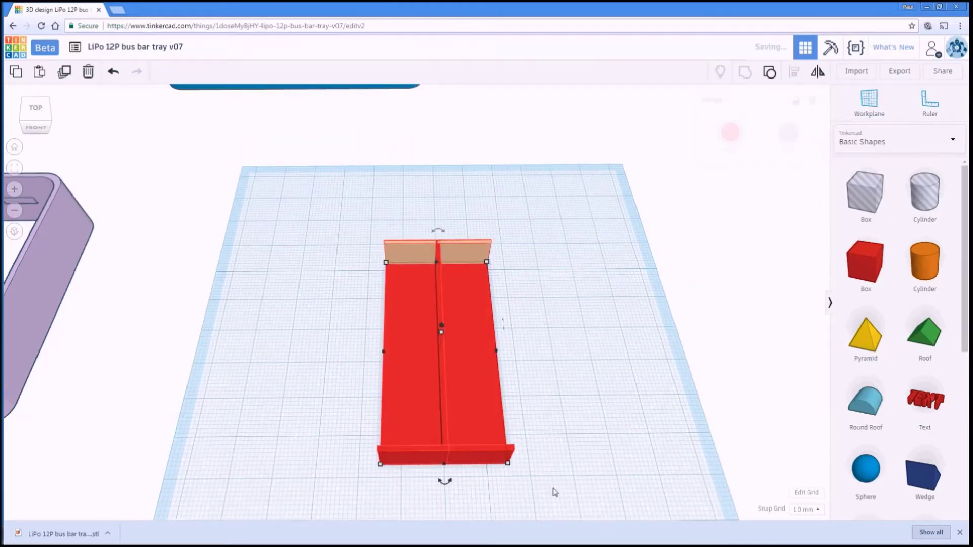
scroll(570, 409, down, 1)
Move the grouped red tray off the workplane to the right.
scroll(570, 409, down, 5)
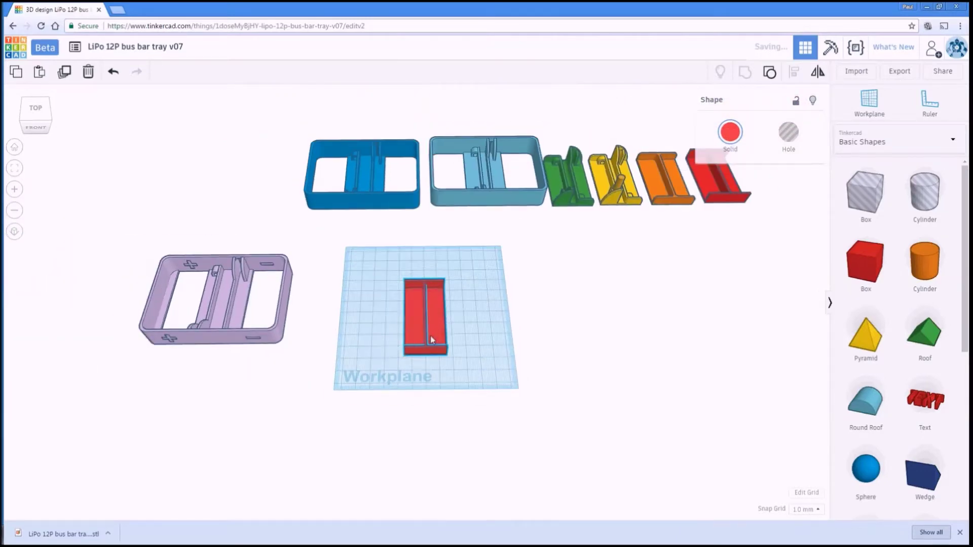
drag(435, 341, 709, 270)
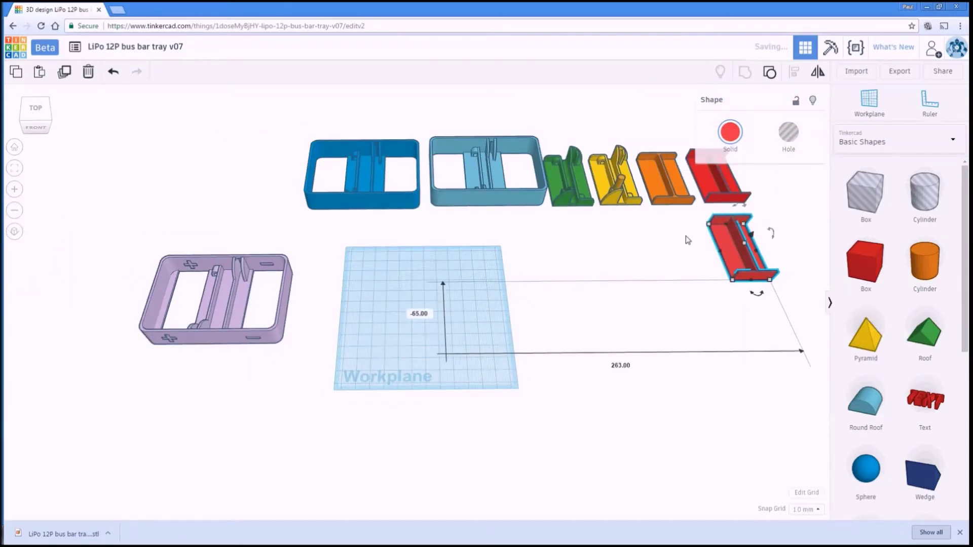
middle_drag(686, 234, 363, 332)
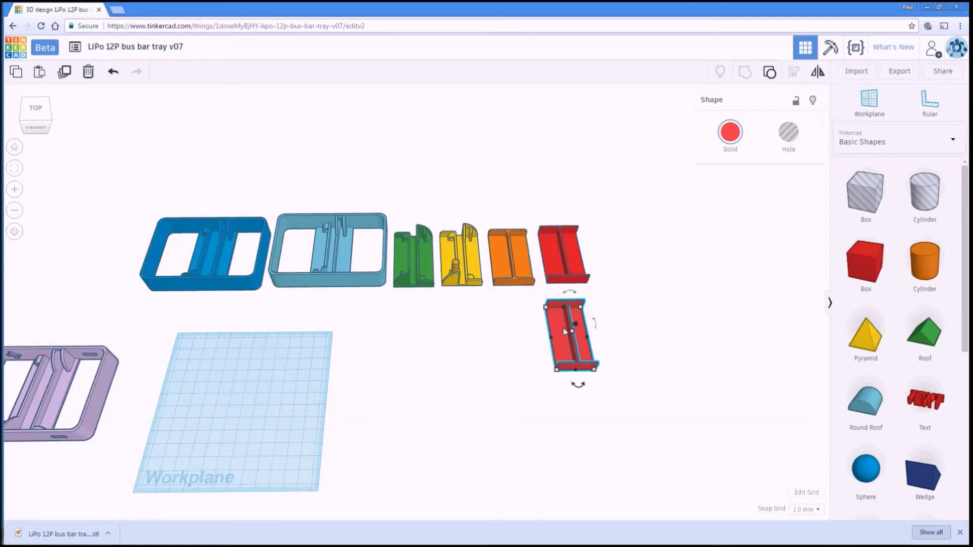
Delete the extra red tray copy and view the original beside the earlier tray versions.
key(Delete)
click(561, 275)
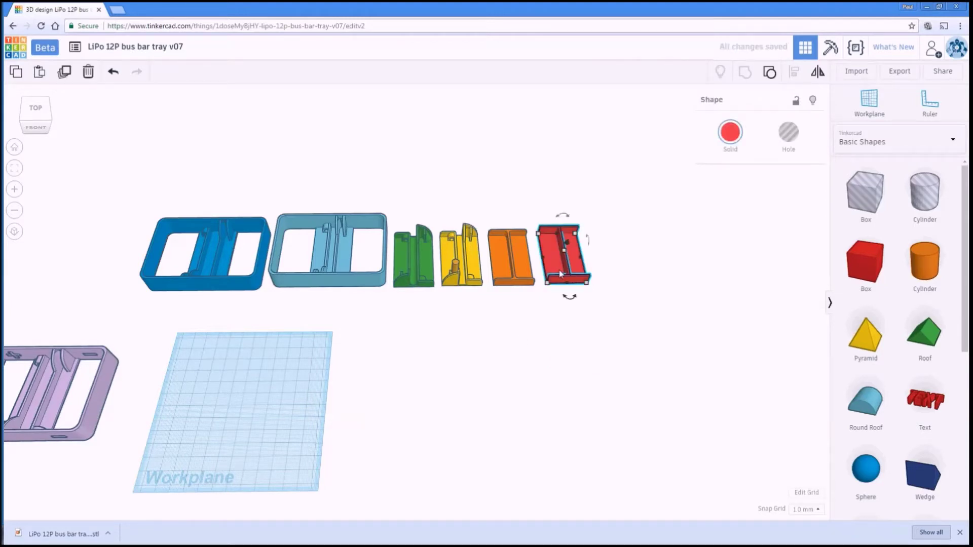
click(9, 169)
scroll(263, 316, down, 4)
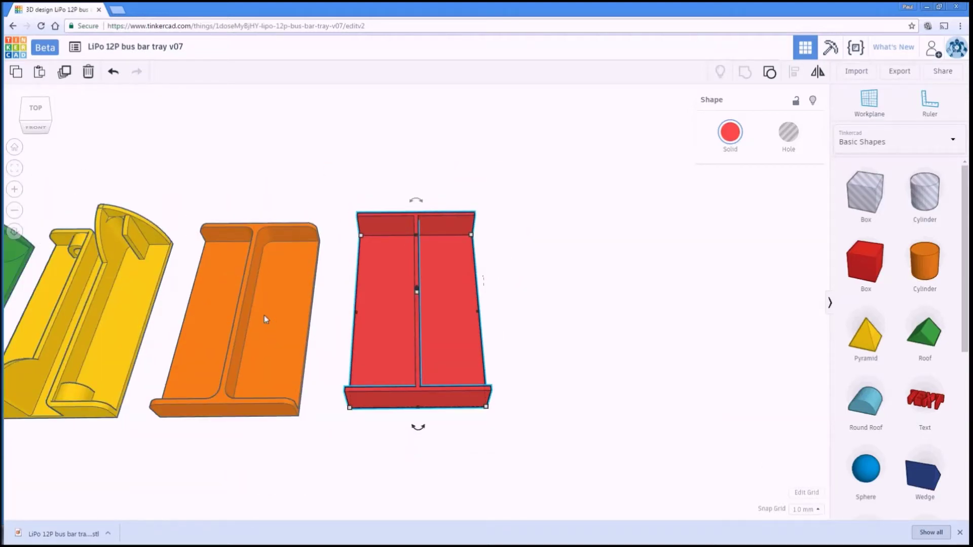
right_drag(263, 315, 522, 288)
right_drag(448, 282, 525, 278)
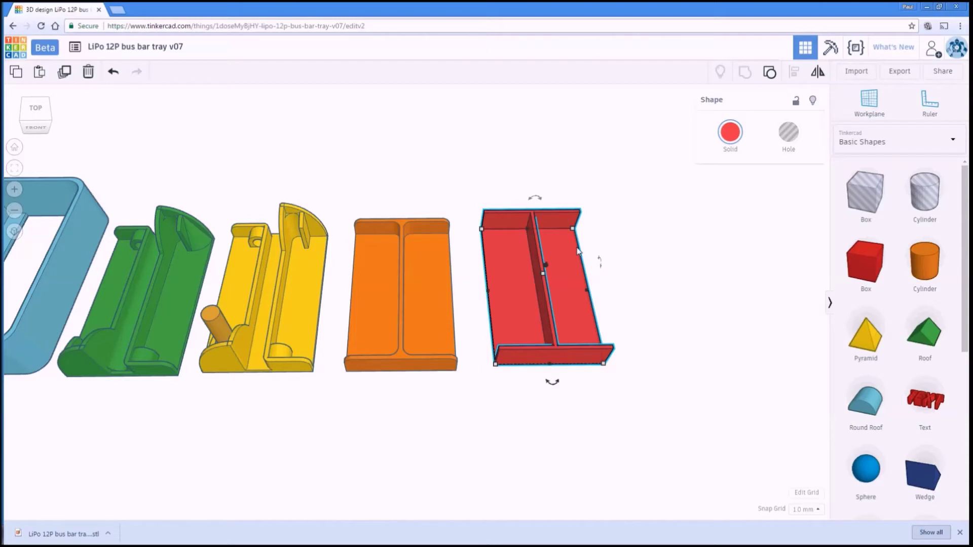
click(433, 252)
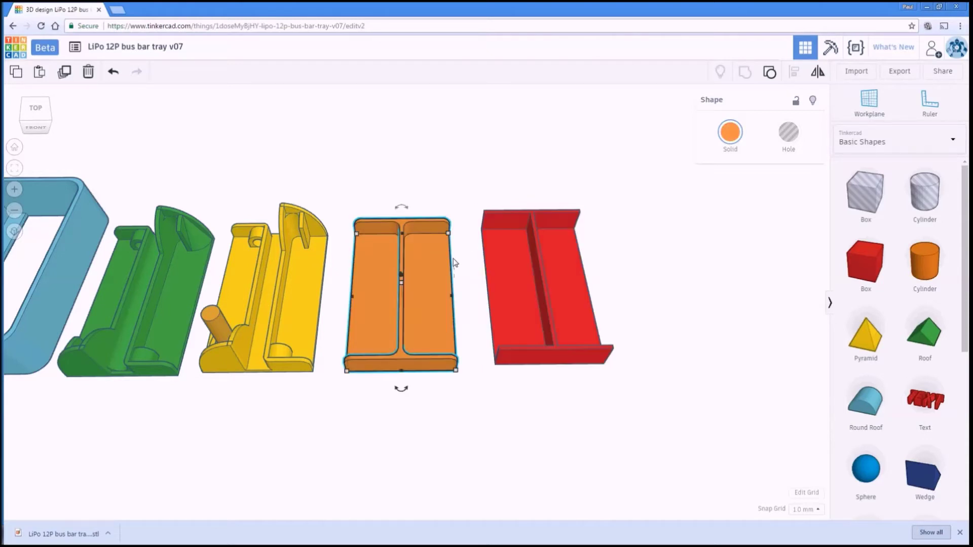
click(771, 74)
right_drag(714, 265, 465, 336)
click(455, 324)
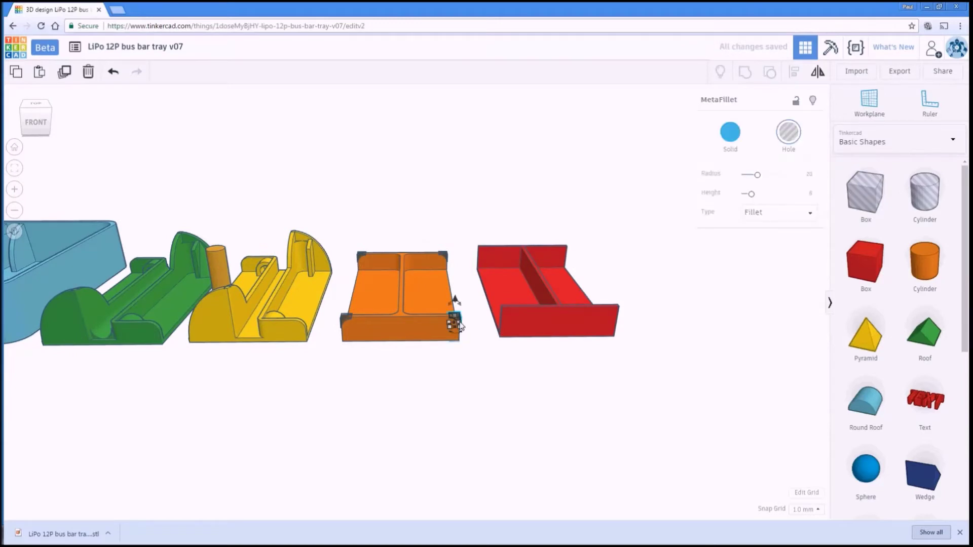
scroll(445, 315, up, 3)
scroll(446, 315, up, 4)
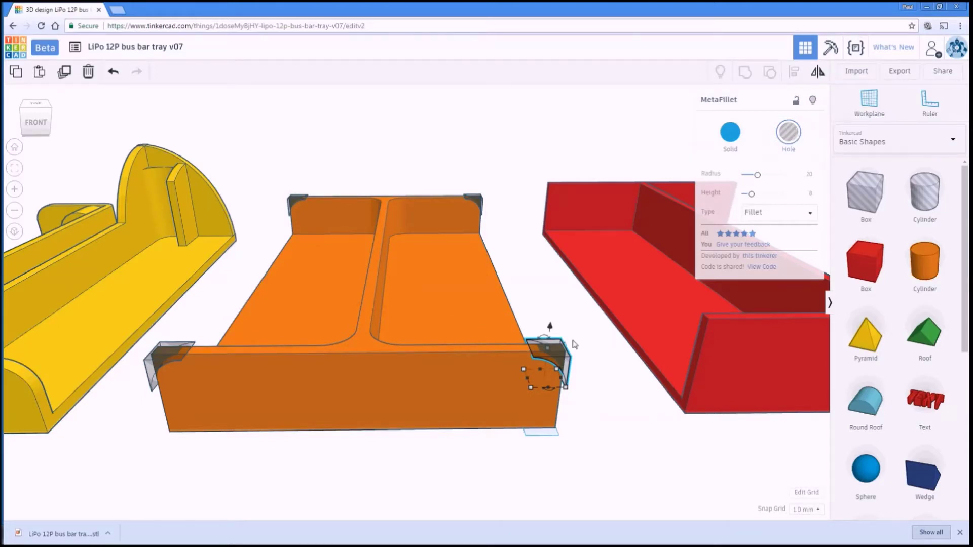
click(439, 318)
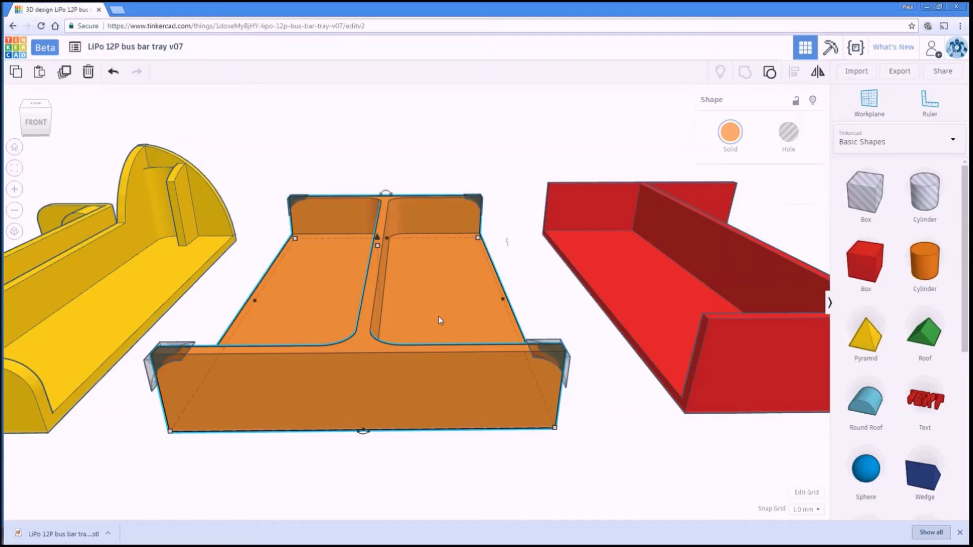
click(547, 359)
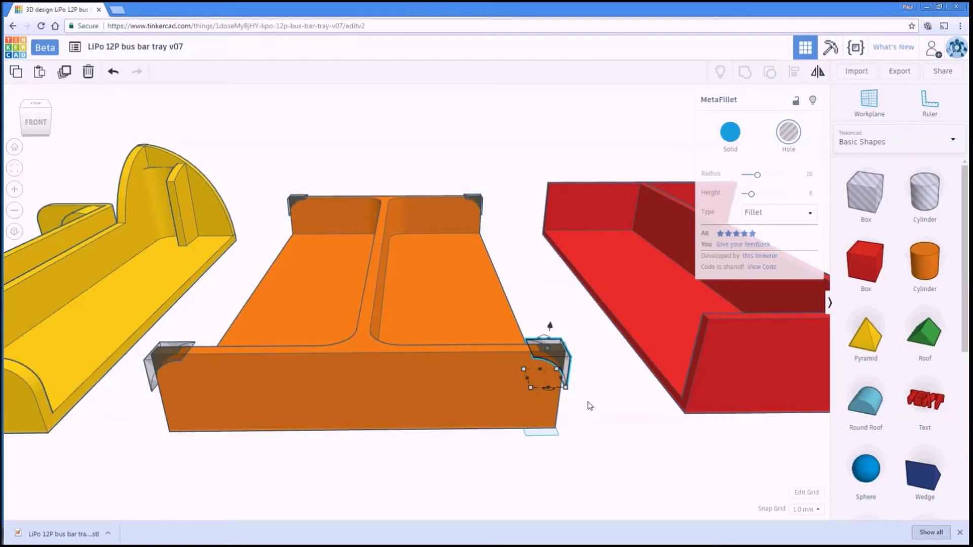
right_drag(601, 406, 535, 368)
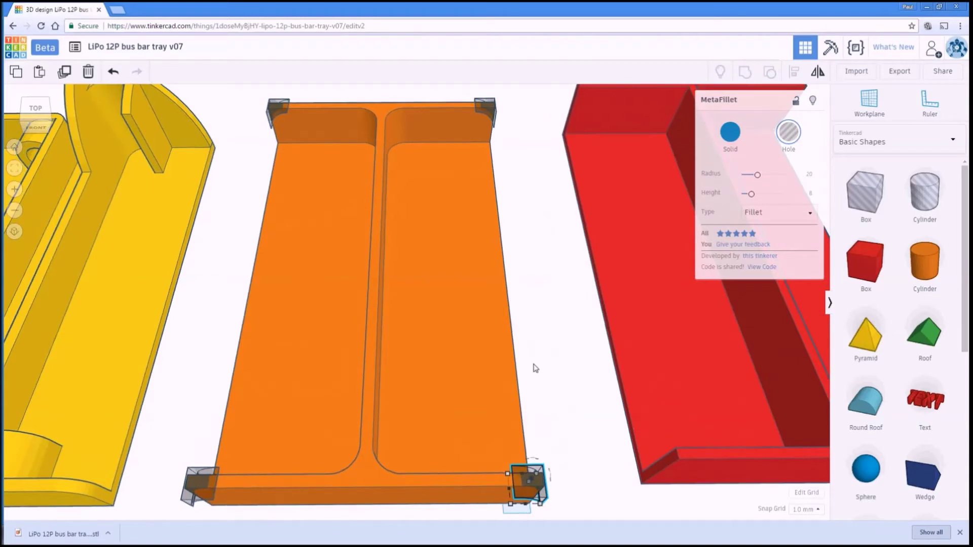
scroll(535, 368, down, 5)
drag(501, 456, 288, 141)
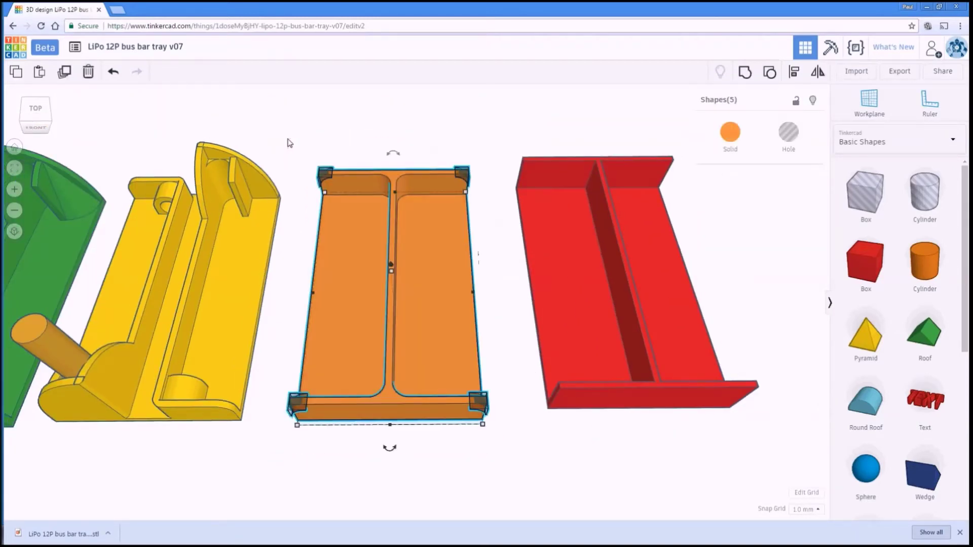
key(ctrl+g)
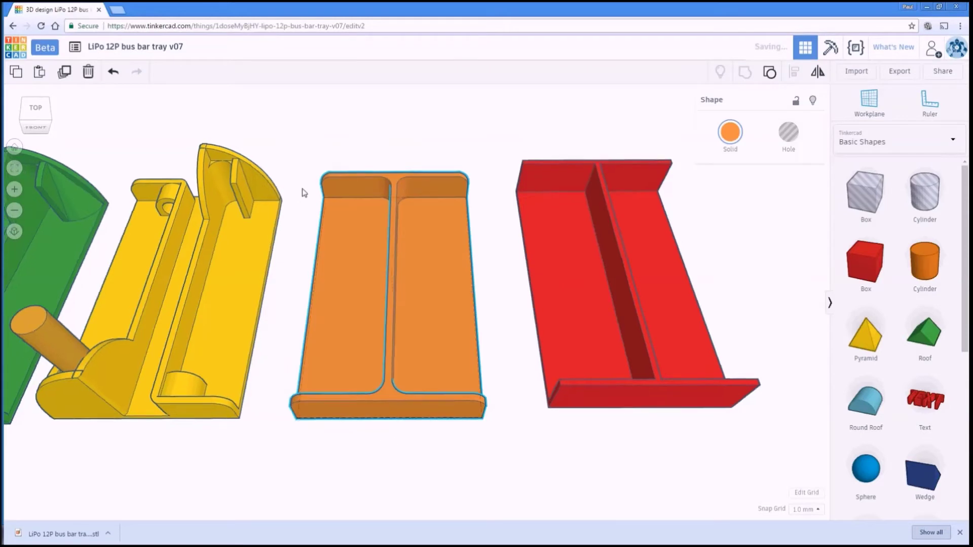
right_drag(304, 191, 310, 159)
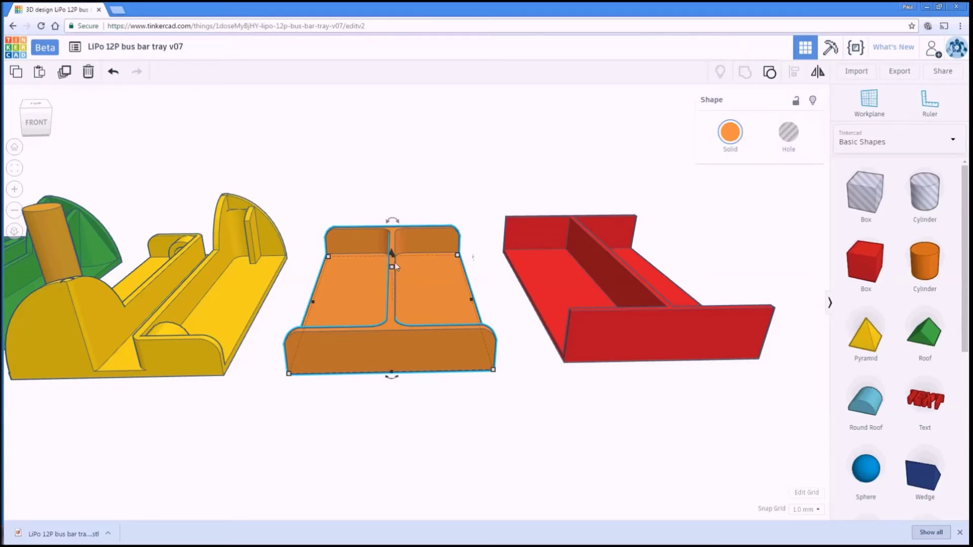
right_drag(397, 245, 323, 281)
scroll(452, 291, down, 5)
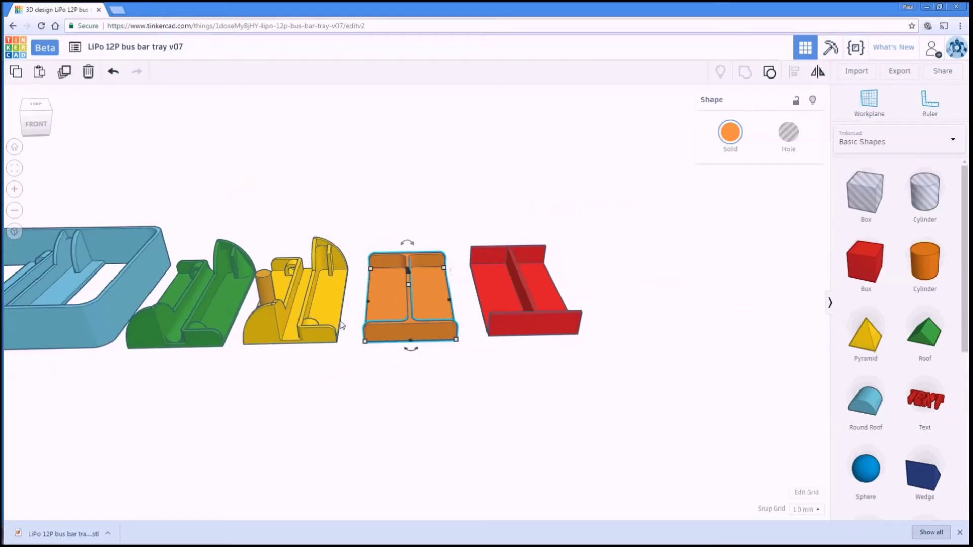
middle_drag(361, 310, 697, 461)
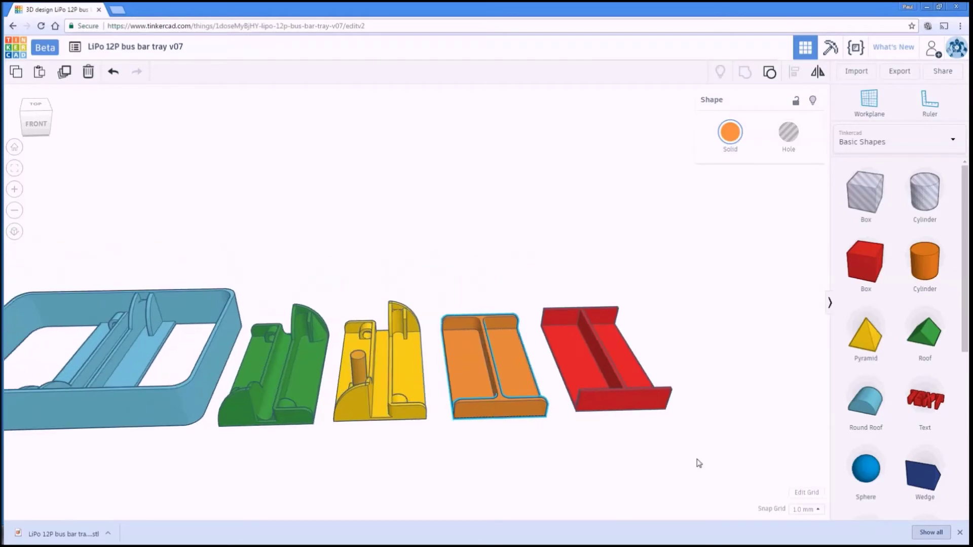
right_drag(478, 436, 367, 365)
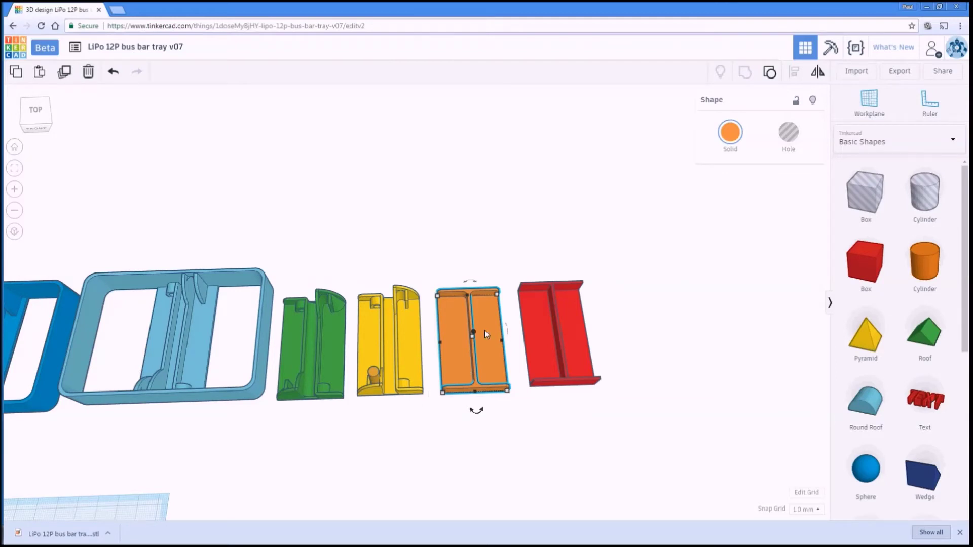
middle_drag(386, 421, 468, 414)
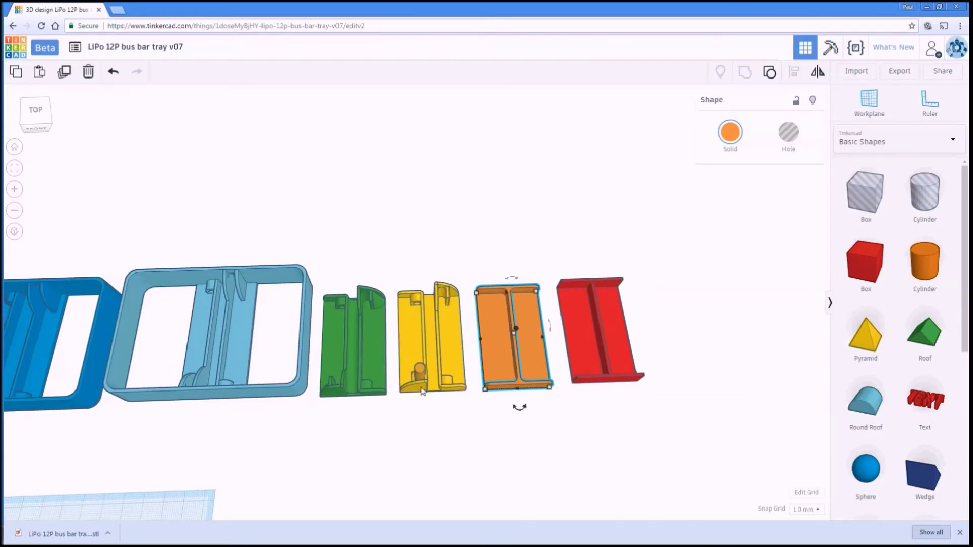
scroll(422, 390, up, 1)
right_drag(422, 391, 532, 347)
click(502, 355)
right_drag(519, 398, 580, 364)
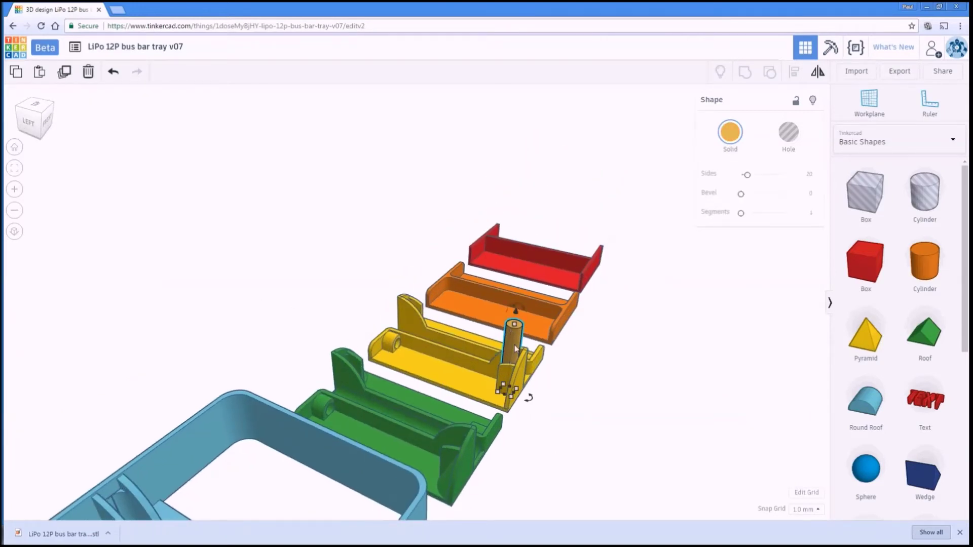
right_drag(562, 382, 409, 448)
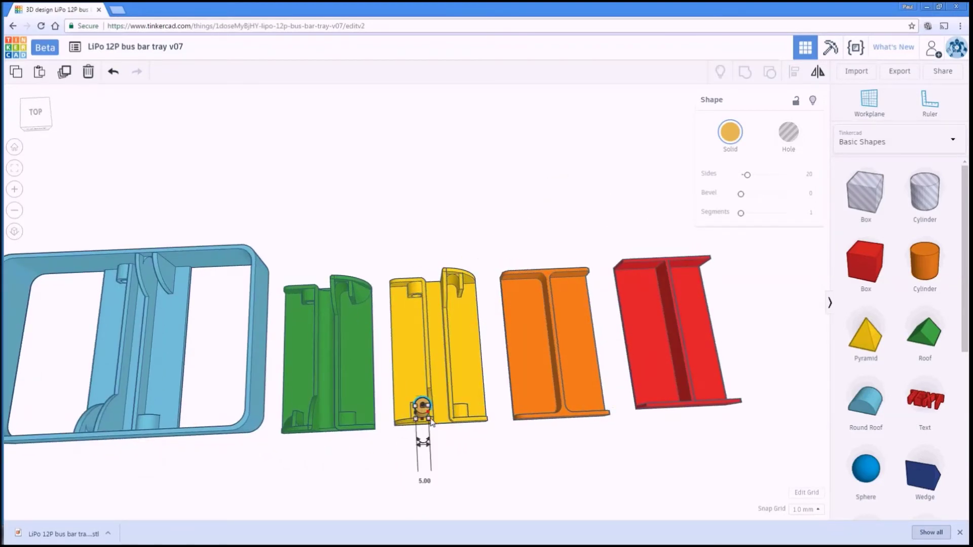
Ungroup the yellow tray, then ungroup its rail into red and blue pieces.
mouse_move(430, 421)
click(454, 416)
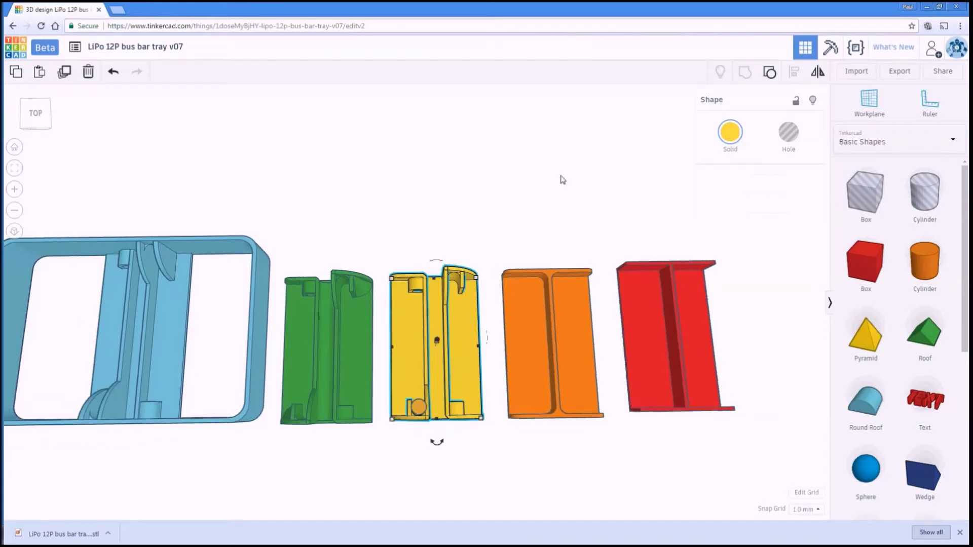
click(770, 71)
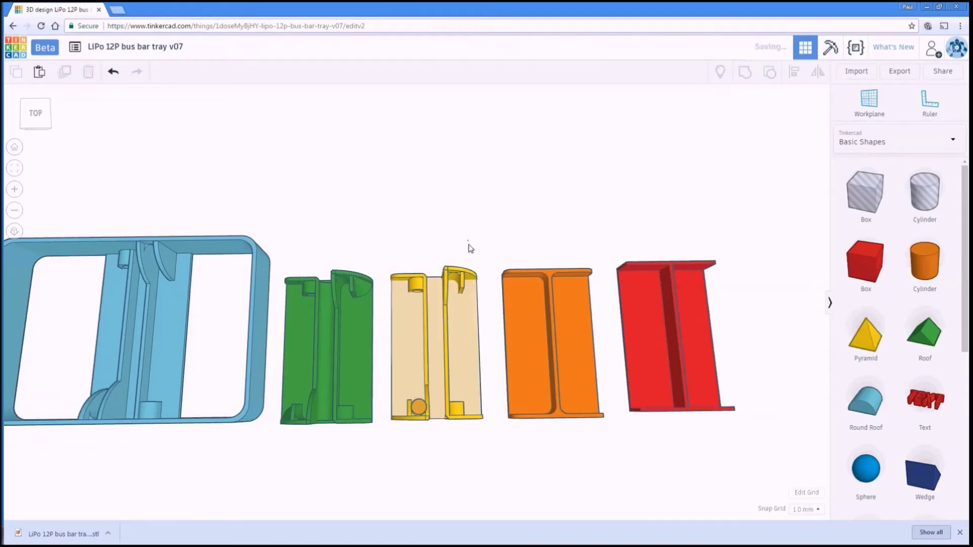
click(466, 283)
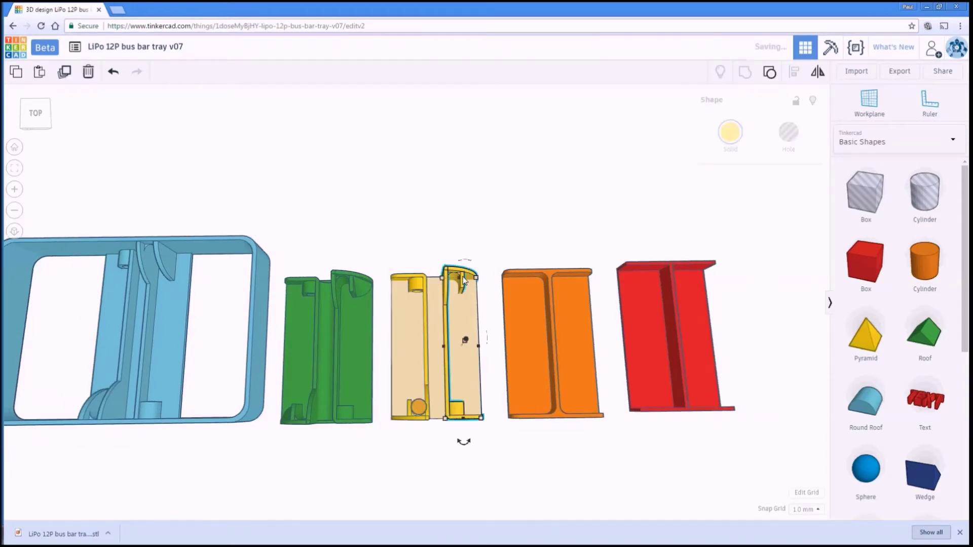
click(770, 71)
Zoom in and select the small blue end piece, orbiting to inspect it.
right_drag(521, 211, 505, 168)
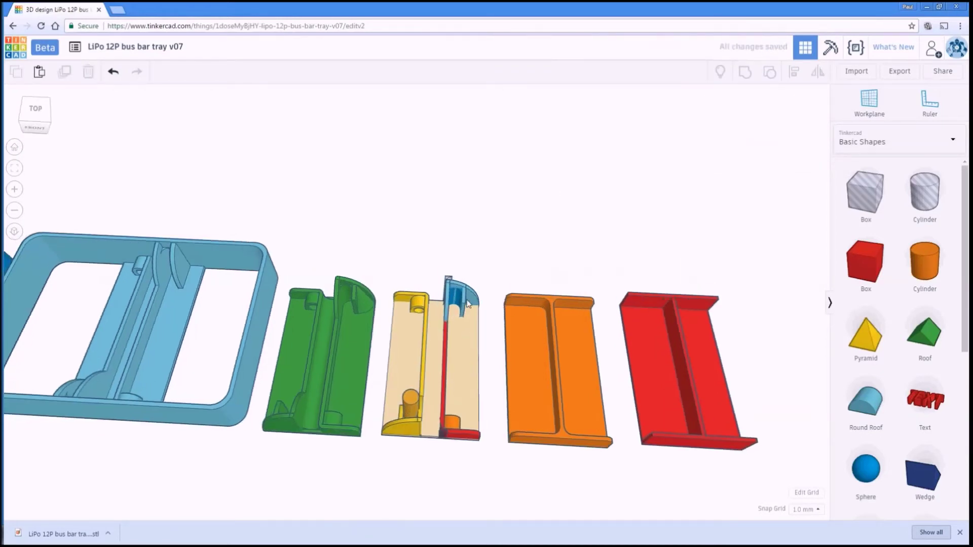
scroll(463, 304, up, 2)
scroll(462, 304, up, 3)
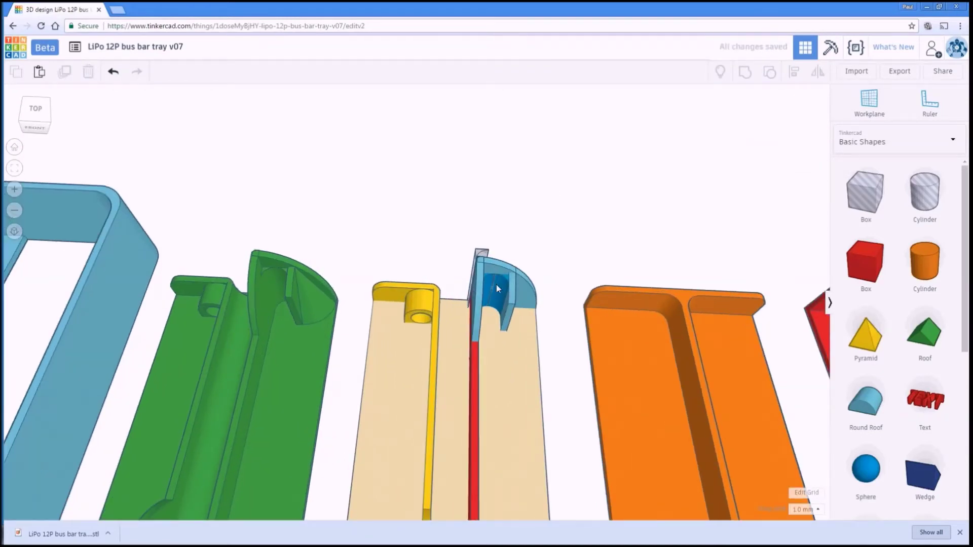
click(510, 287)
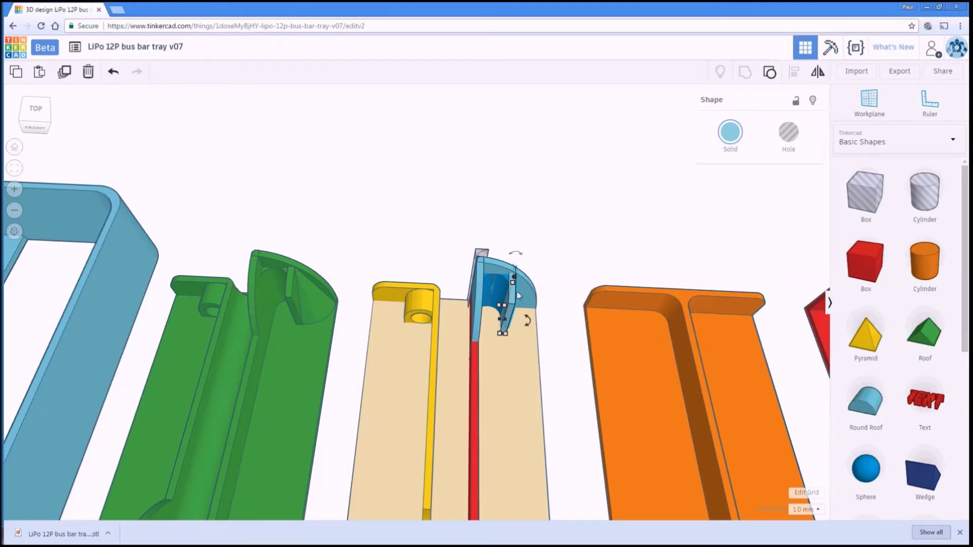
right_drag(428, 266, 359, 232)
click(500, 267)
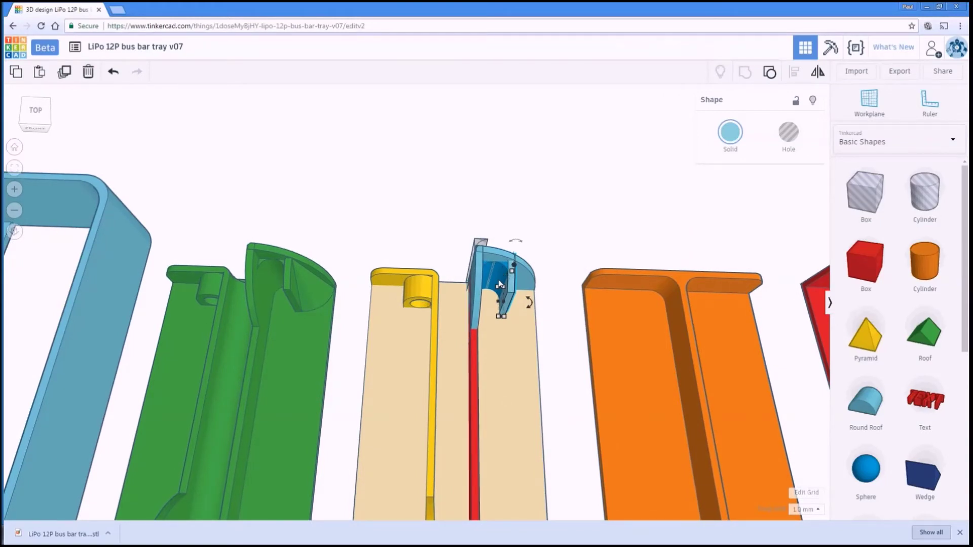
right_drag(402, 245, 436, 208)
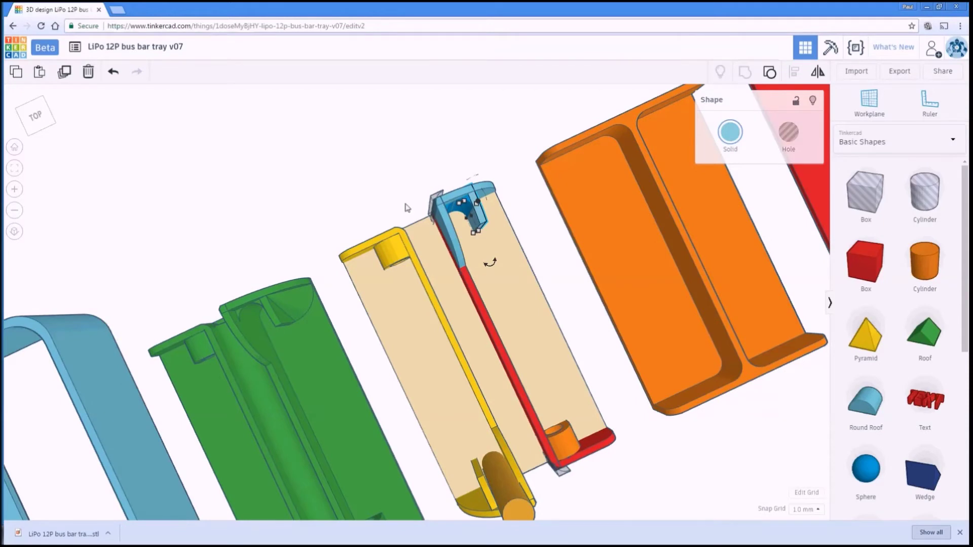
right_drag(361, 213, 381, 178)
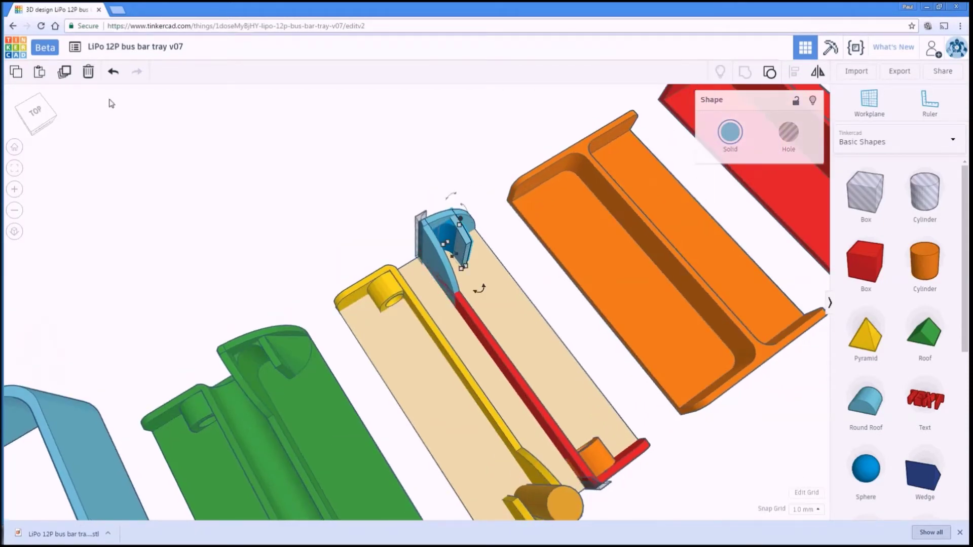
Undo the last five edits, restoring the yellow and orange trays, then view the row from the front.
click(114, 73)
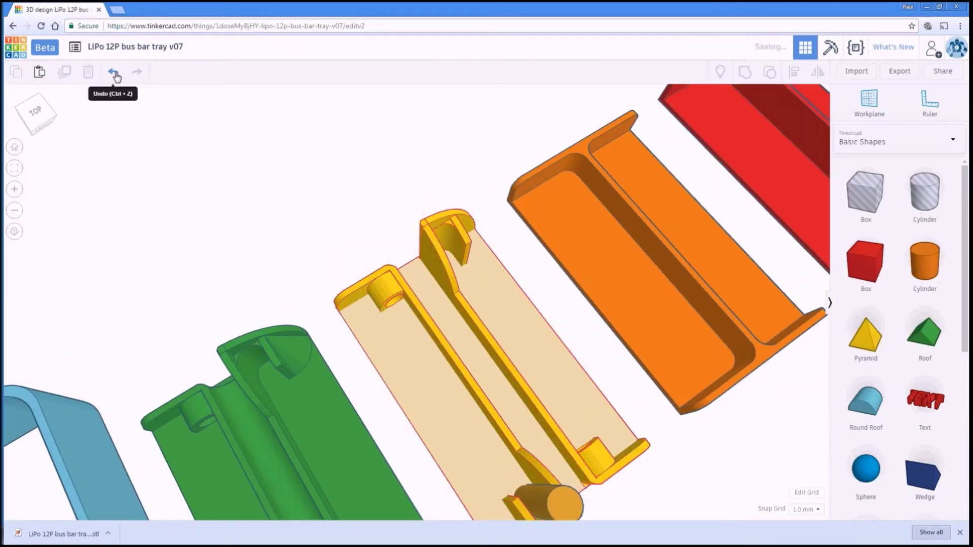
click(114, 73)
click(114, 73)
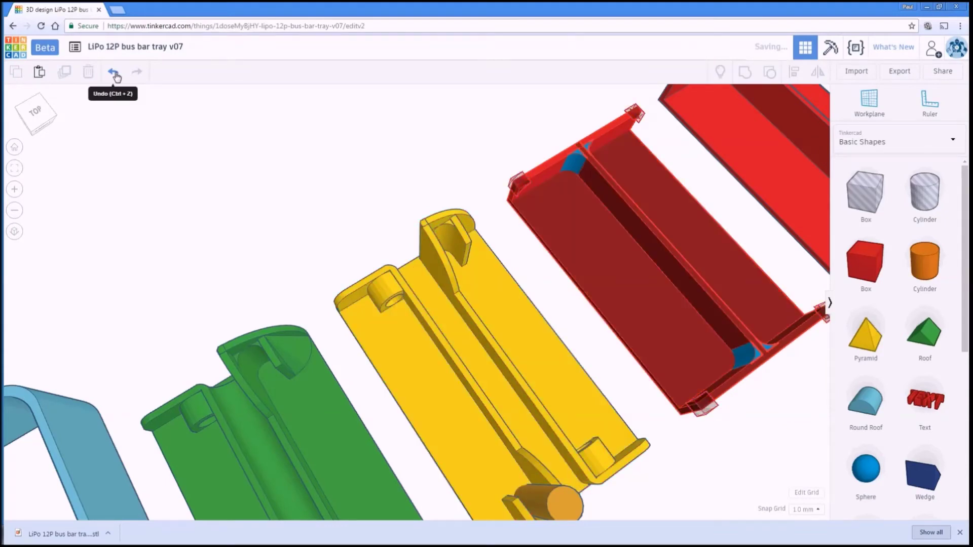
click(114, 73)
click(114, 74)
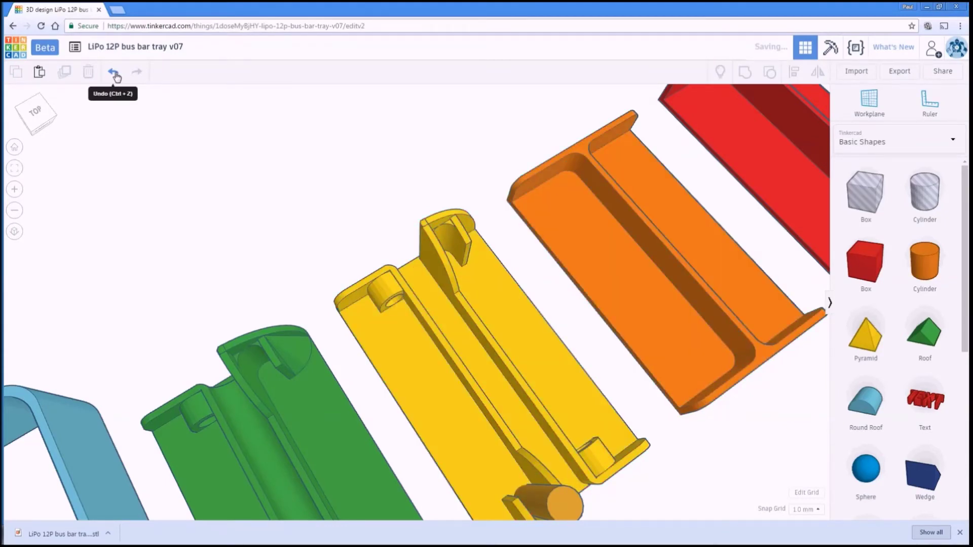
right_drag(191, 304, 348, 343)
scroll(420, 399, down, 6)
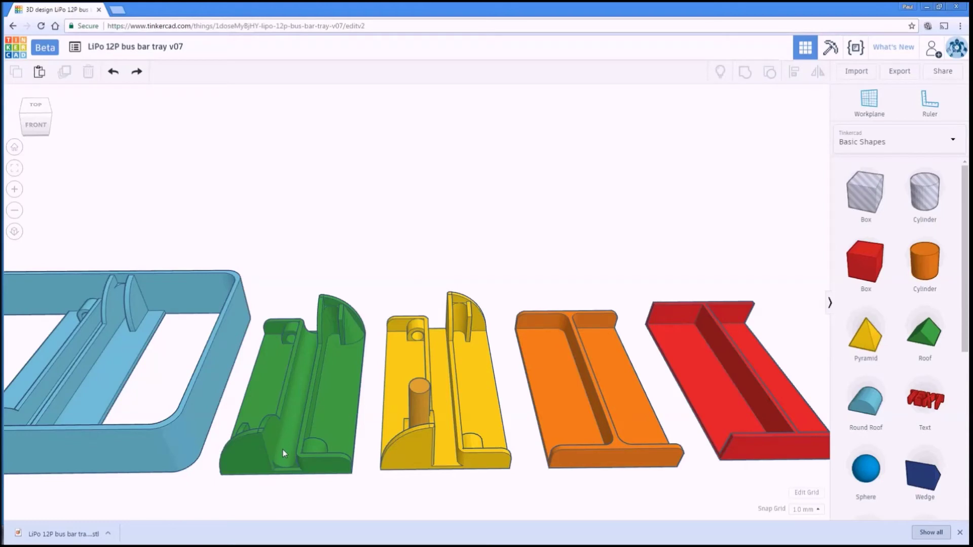
middle_drag(221, 424, 687, 370)
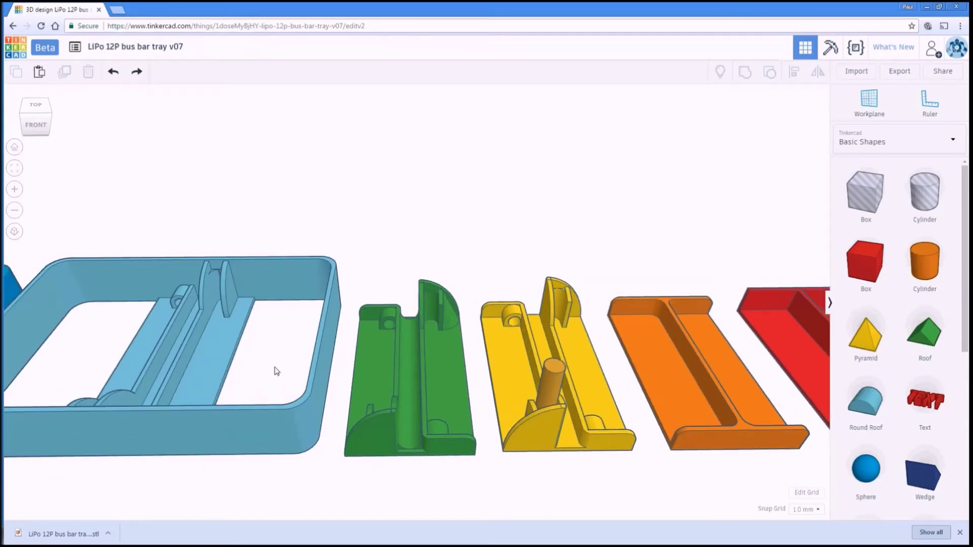
middle_drag(274, 369, 379, 362)
middle_drag(304, 352, 407, 361)
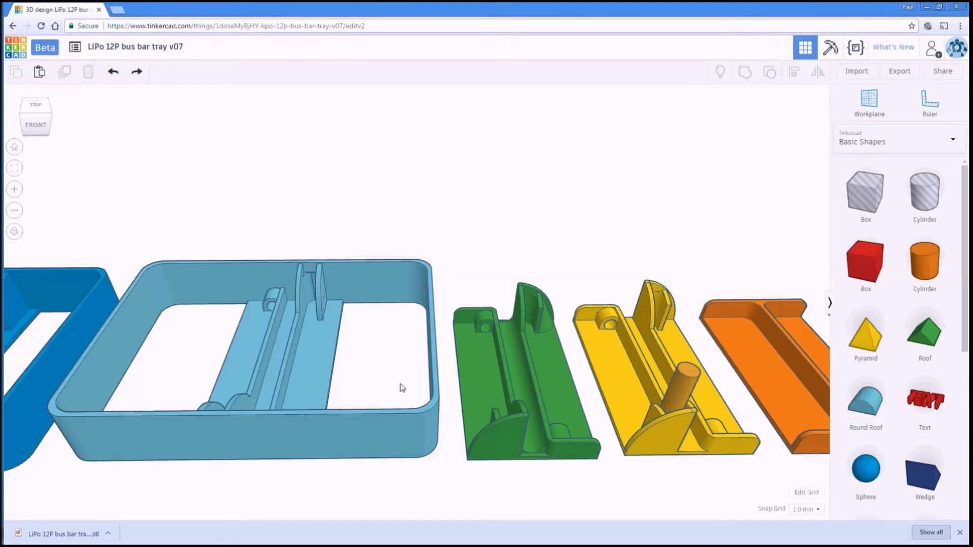
right_drag(402, 388, 371, 318)
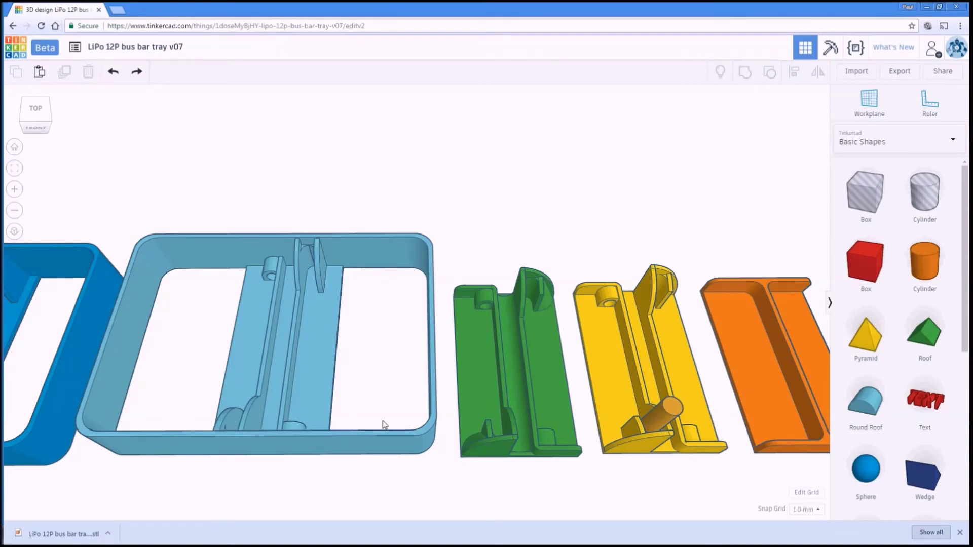
right_drag(383, 422, 432, 498)
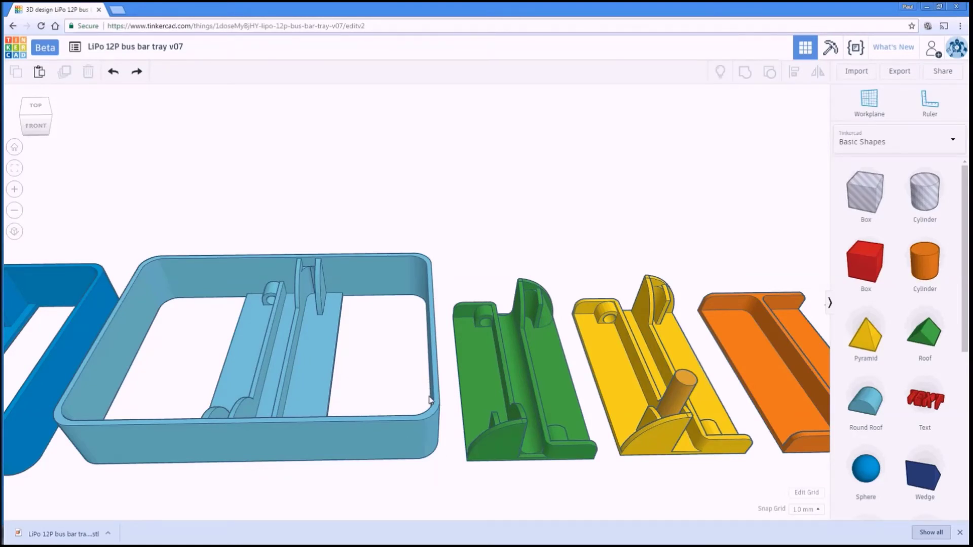
scroll(175, 361, down, 3)
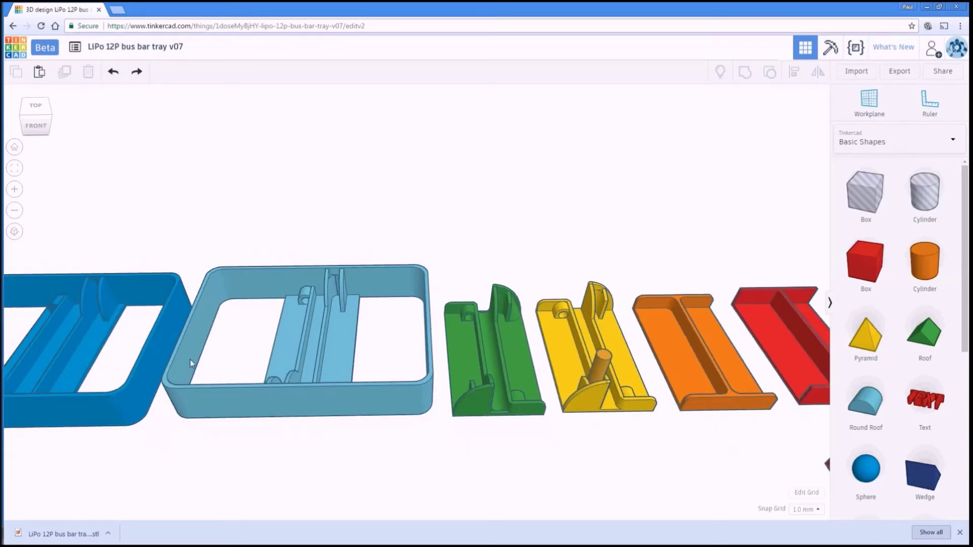
scroll(308, 340, up, 3)
middle_drag(309, 340, 483, 339)
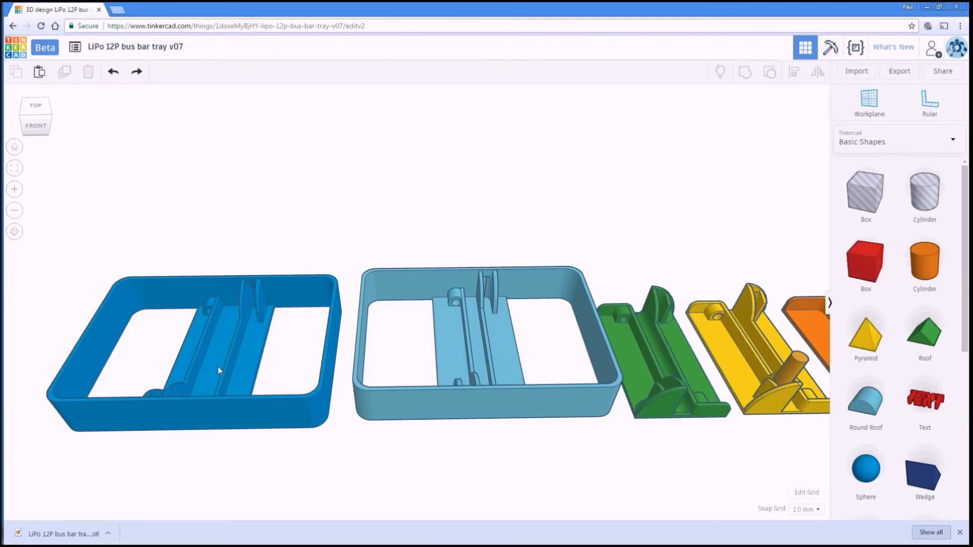
scroll(219, 371, down, 5)
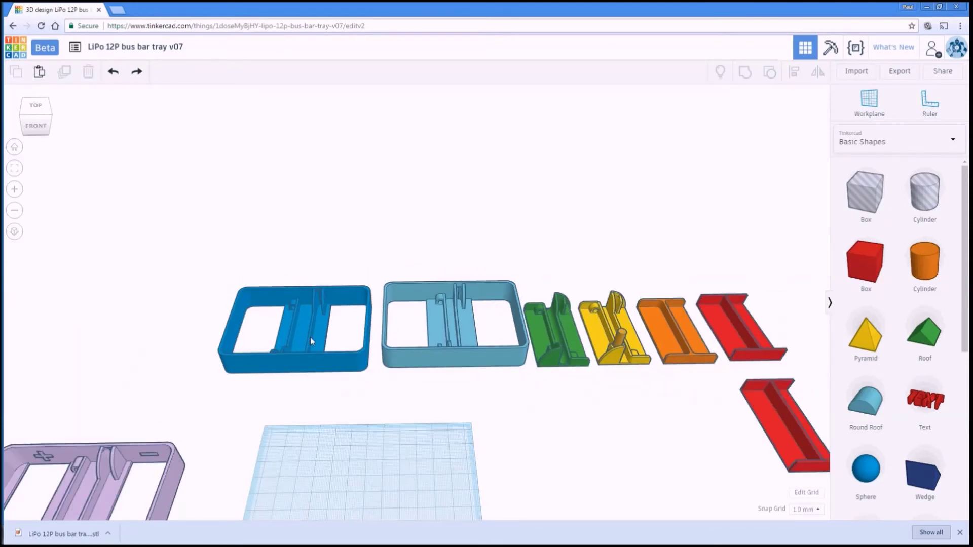
scroll(297, 344, down, 5)
Move the lilac tray onto the workplane, frame it, and inspect its plus/minus walls from several angles.
drag(196, 413, 459, 370)
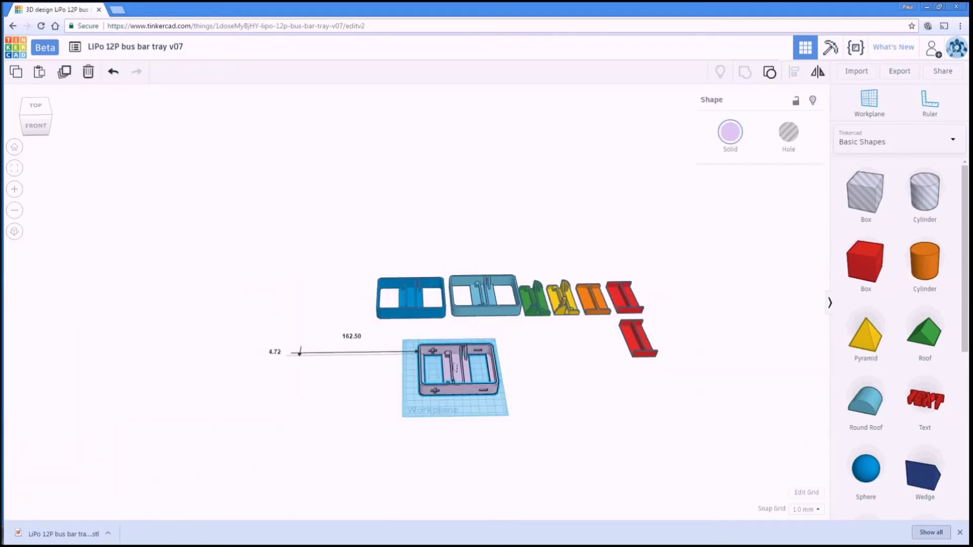
click(14, 168)
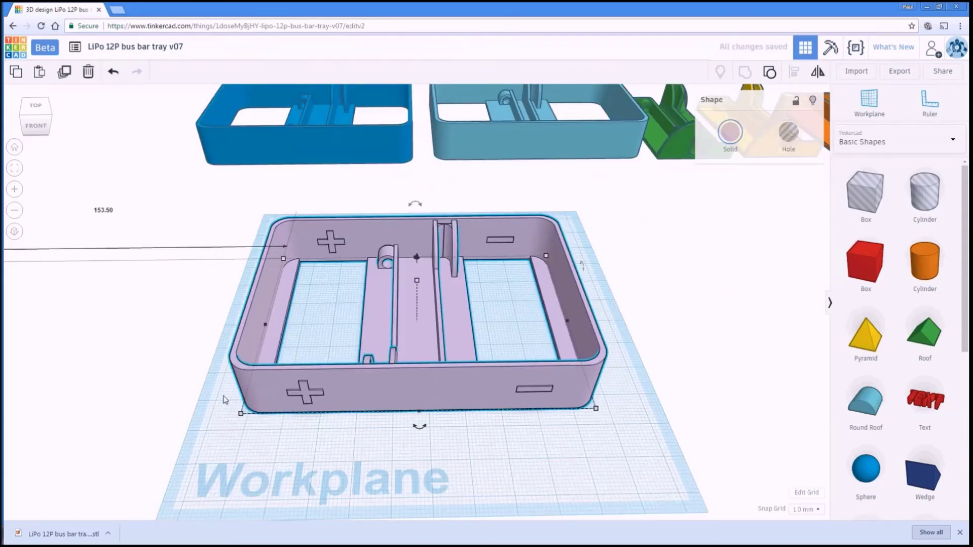
right_drag(227, 403, 221, 420)
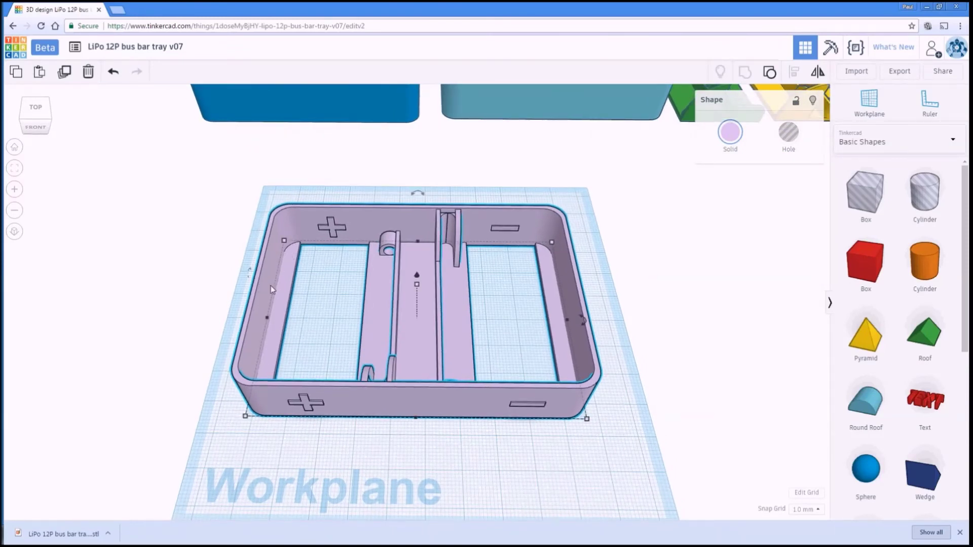
mouse_move(297, 369)
right_down()
mouse_move(312, 192)
mouse_move(307, 361)
mouse_move(291, 291)
right_up()
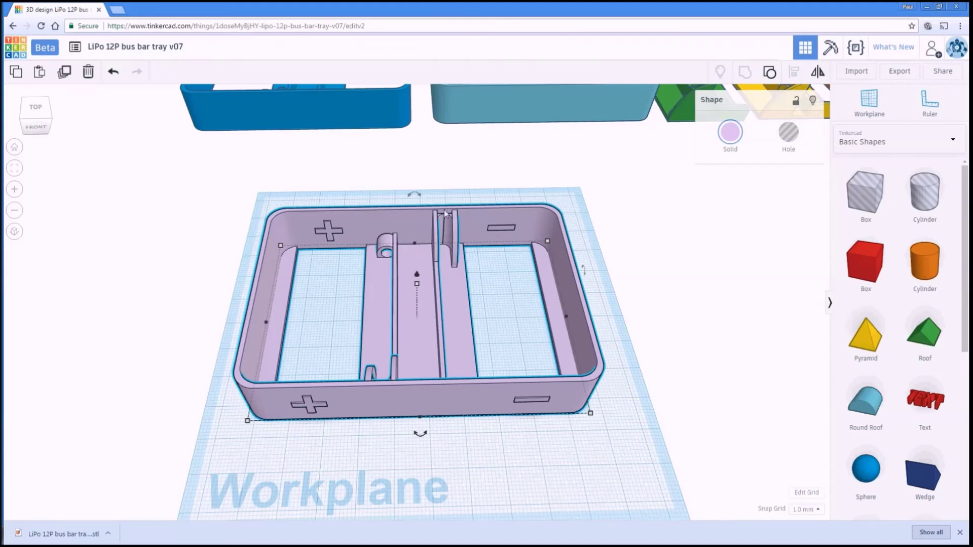
scroll(453, 244, down, 4)
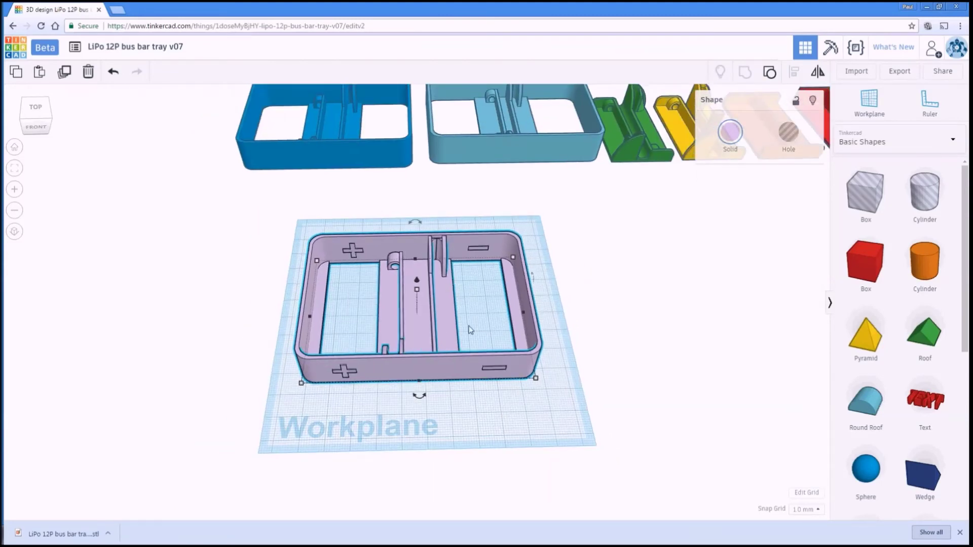
scroll(288, 325, up, 1)
scroll(288, 324, up, 1)
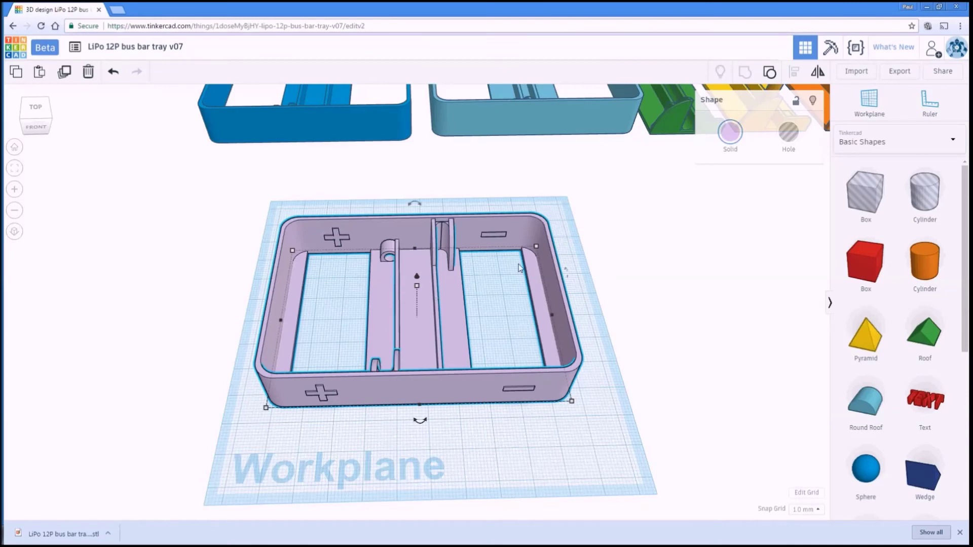
Export only the selected lilac tray as STL, saved as 'LiPo 12P bus bar tray v07 (1).stl'.
click(899, 72)
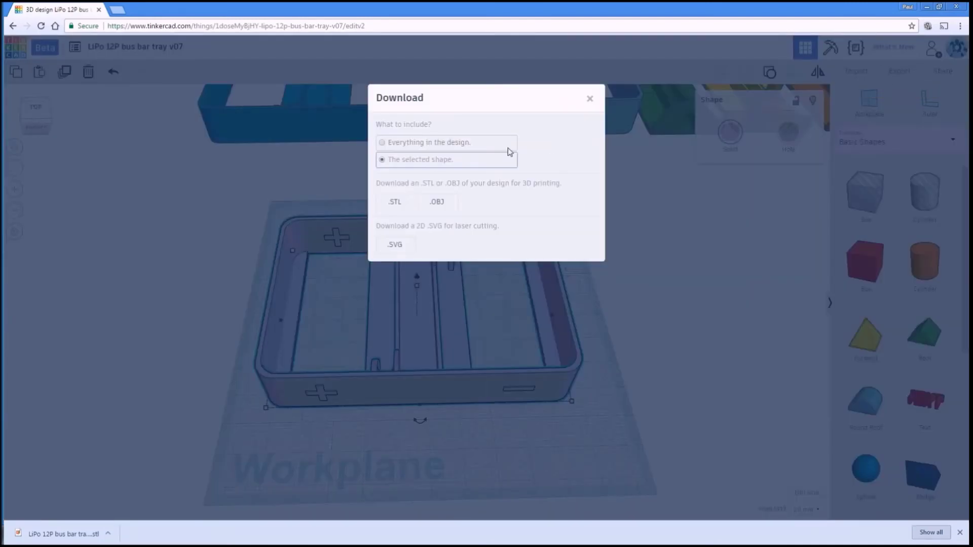
click(394, 205)
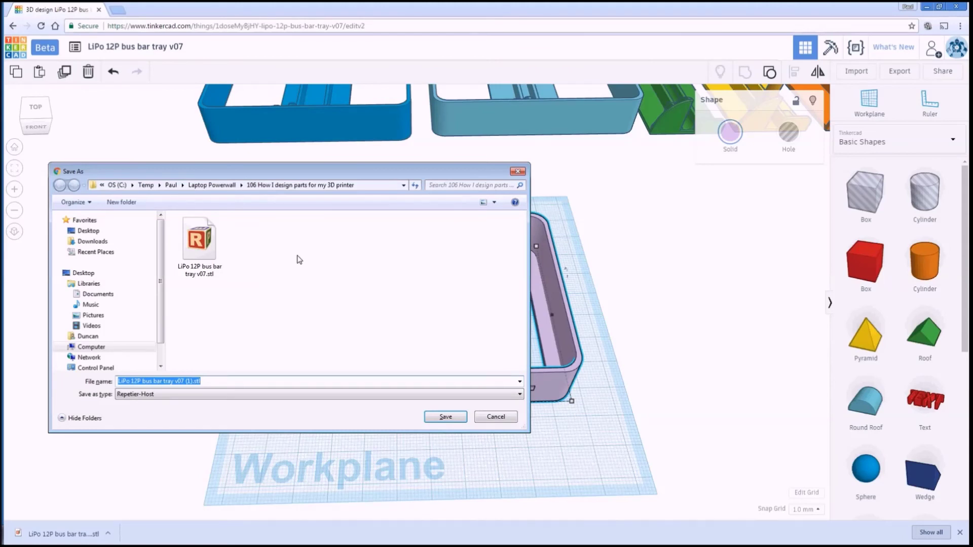
click(437, 417)
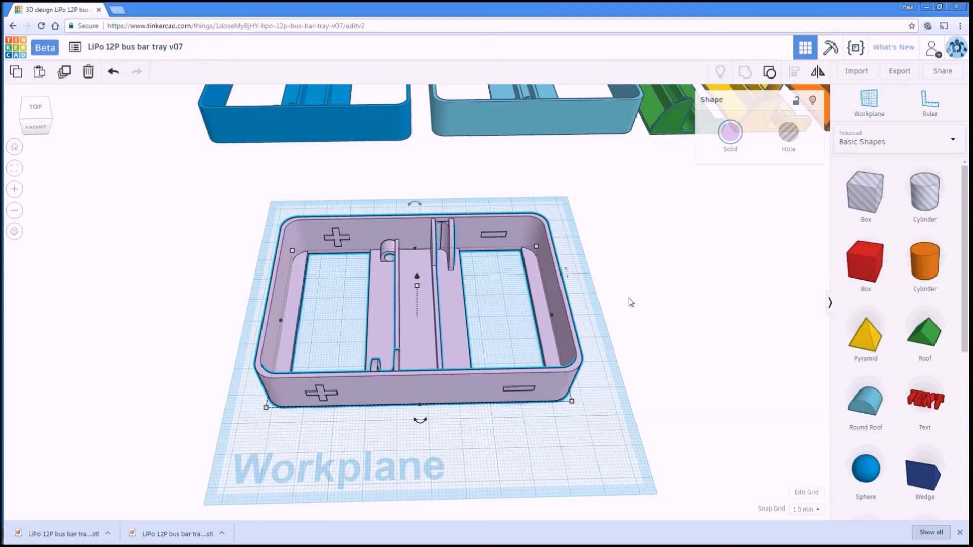
Review the lilac tray from low front and top-down views, centring it in the scene.
right_drag(578, 399, 558, 357)
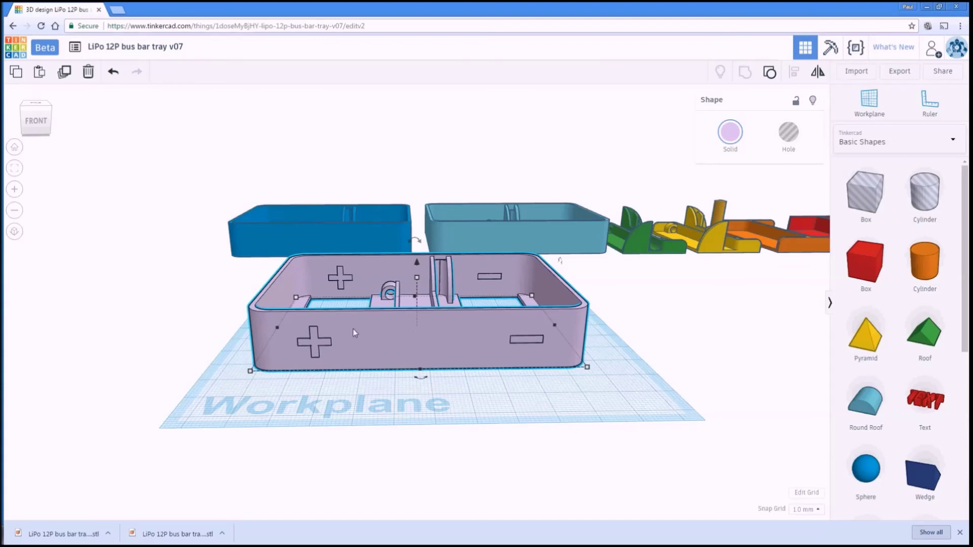
right_drag(628, 326, 626, 360)
scroll(627, 360, down, 2)
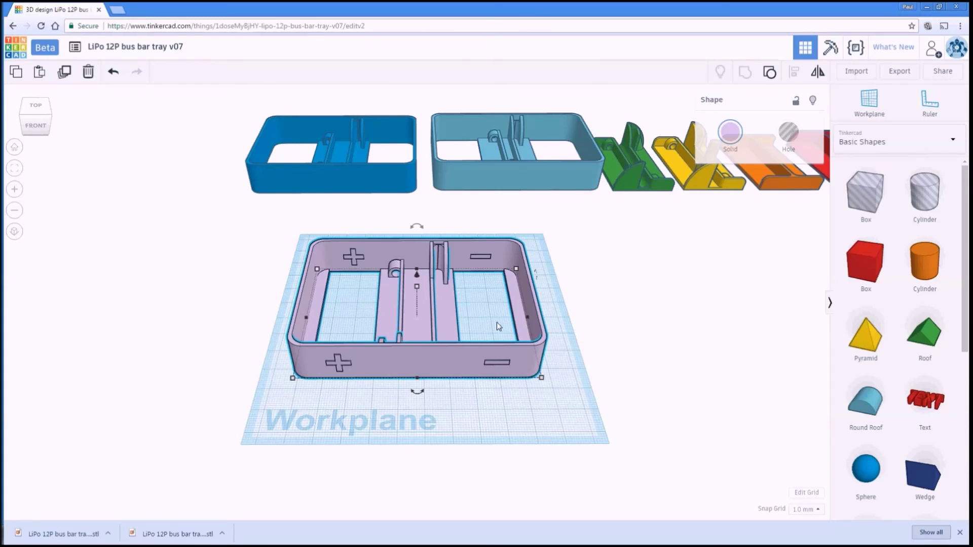
scroll(491, 324, down, 3)
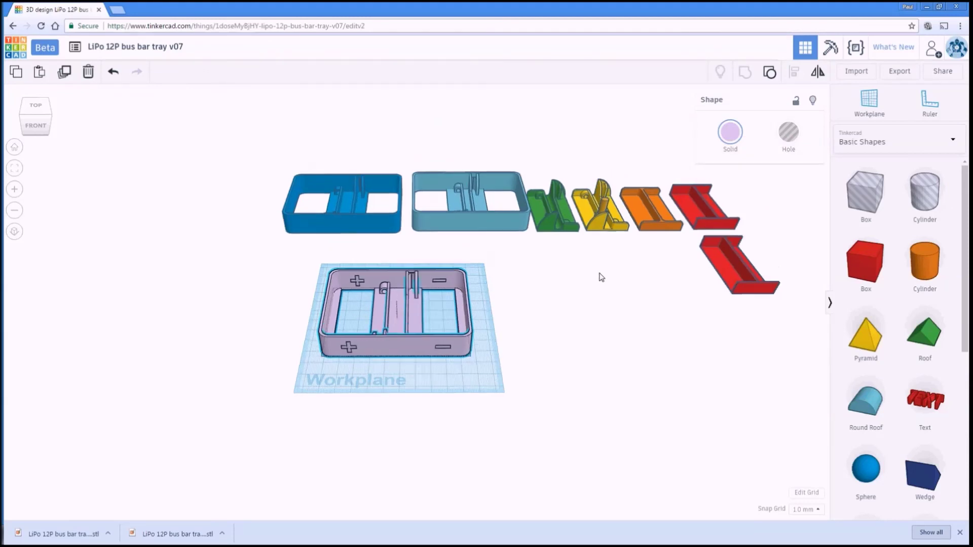
middle_drag(602, 278, 515, 293)
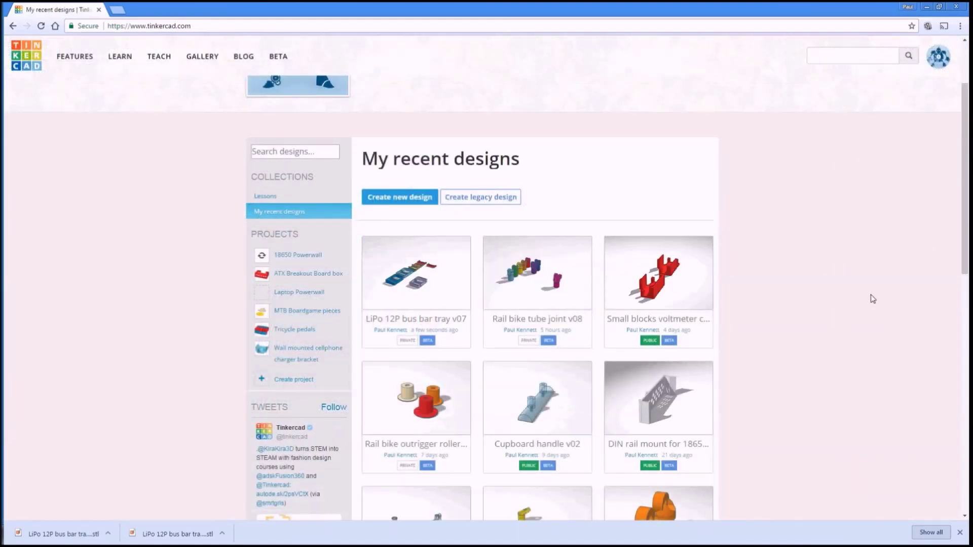
scroll(874, 299, down, 1)
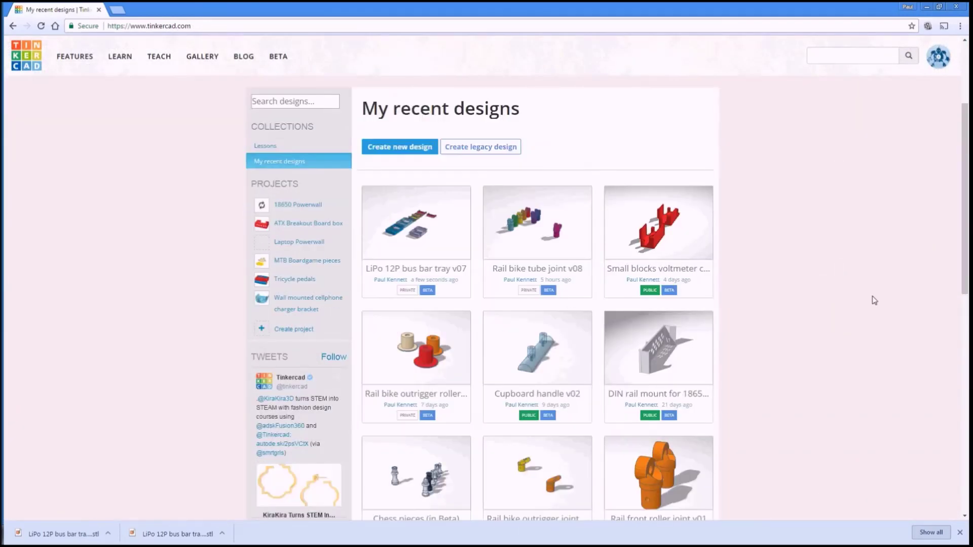
scroll(873, 299, up, 1)
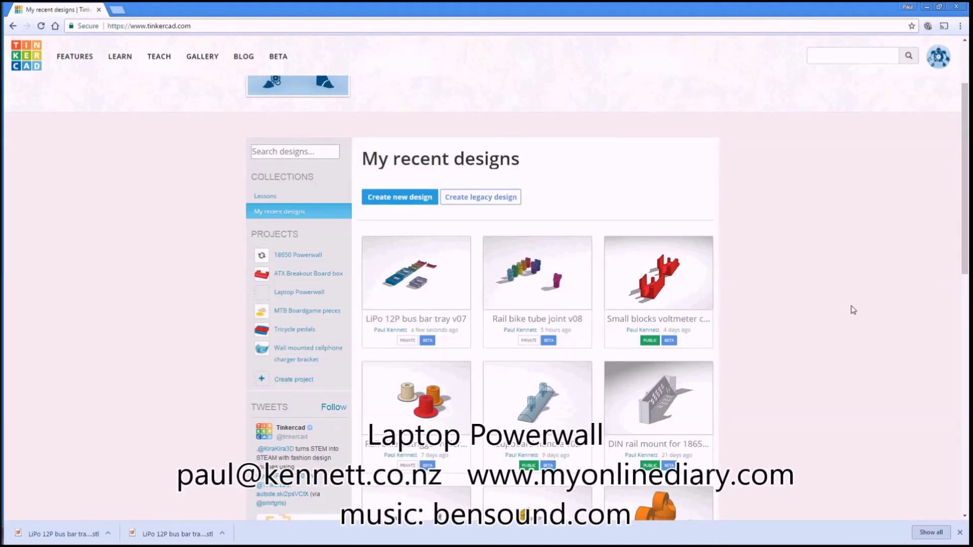